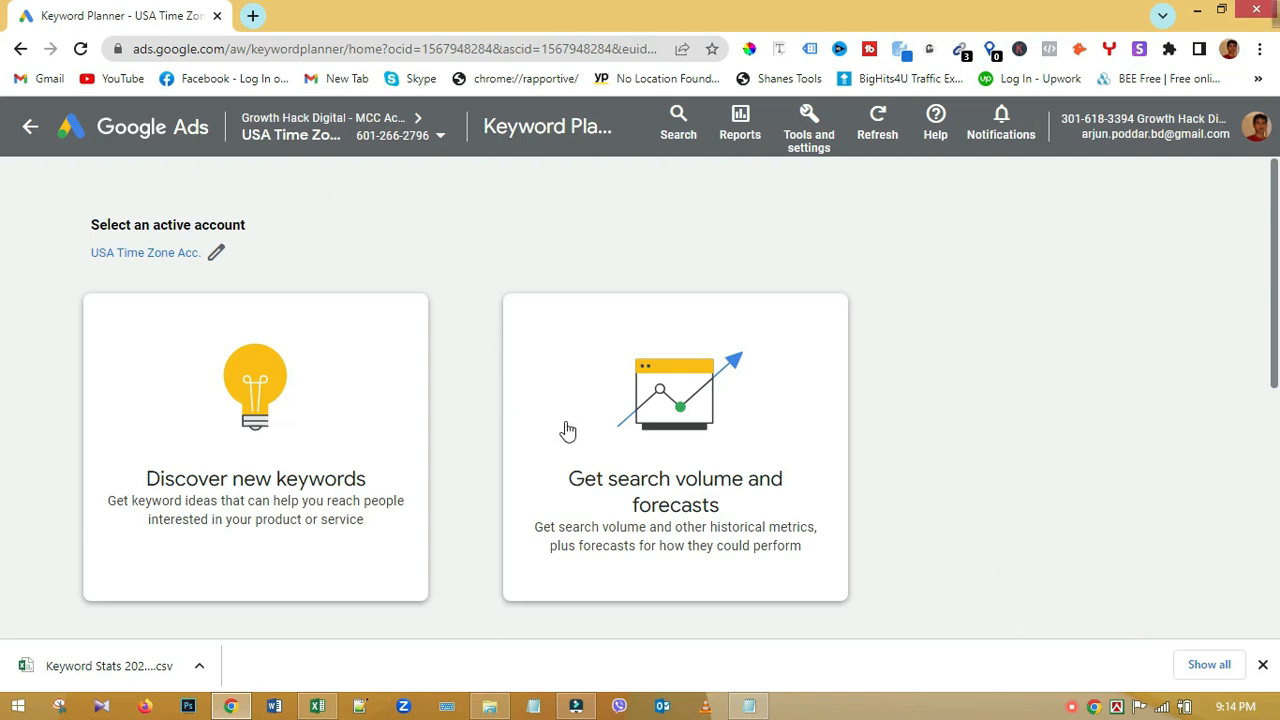
Step: Go from the account overview to Keyword Planner and start Discover new keywords
left_click(30, 126)
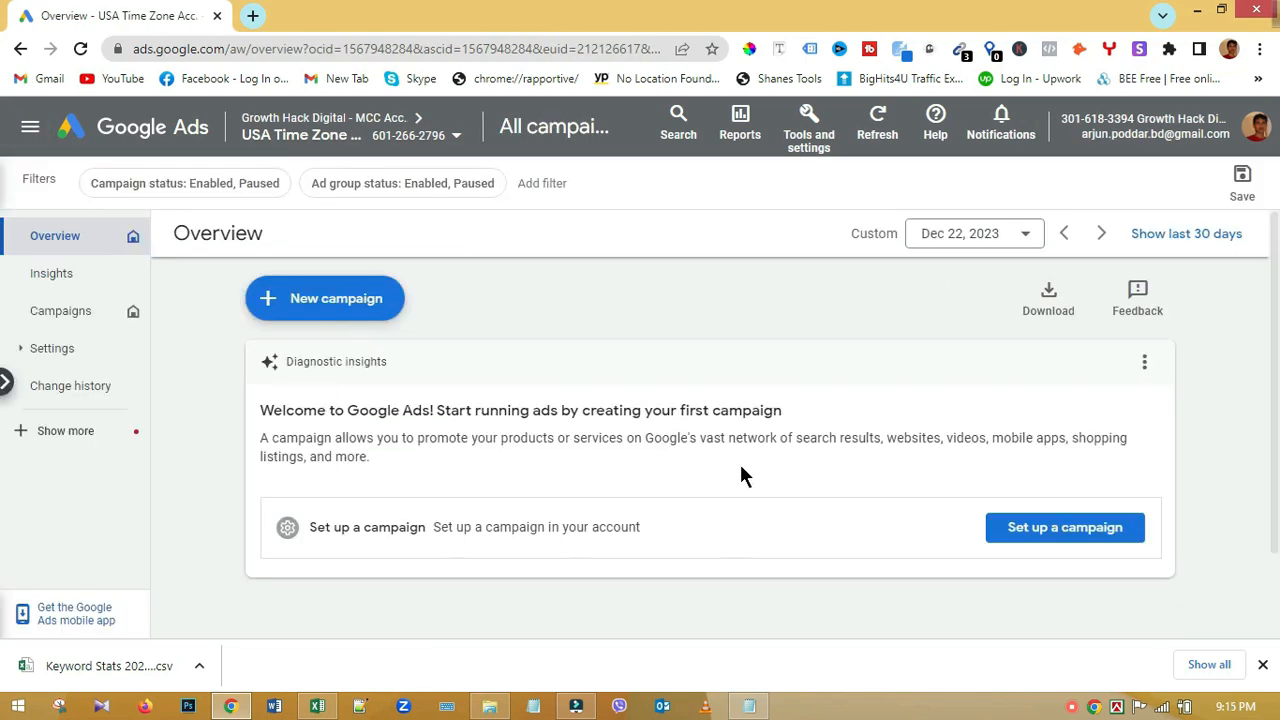
left_click(812, 140)
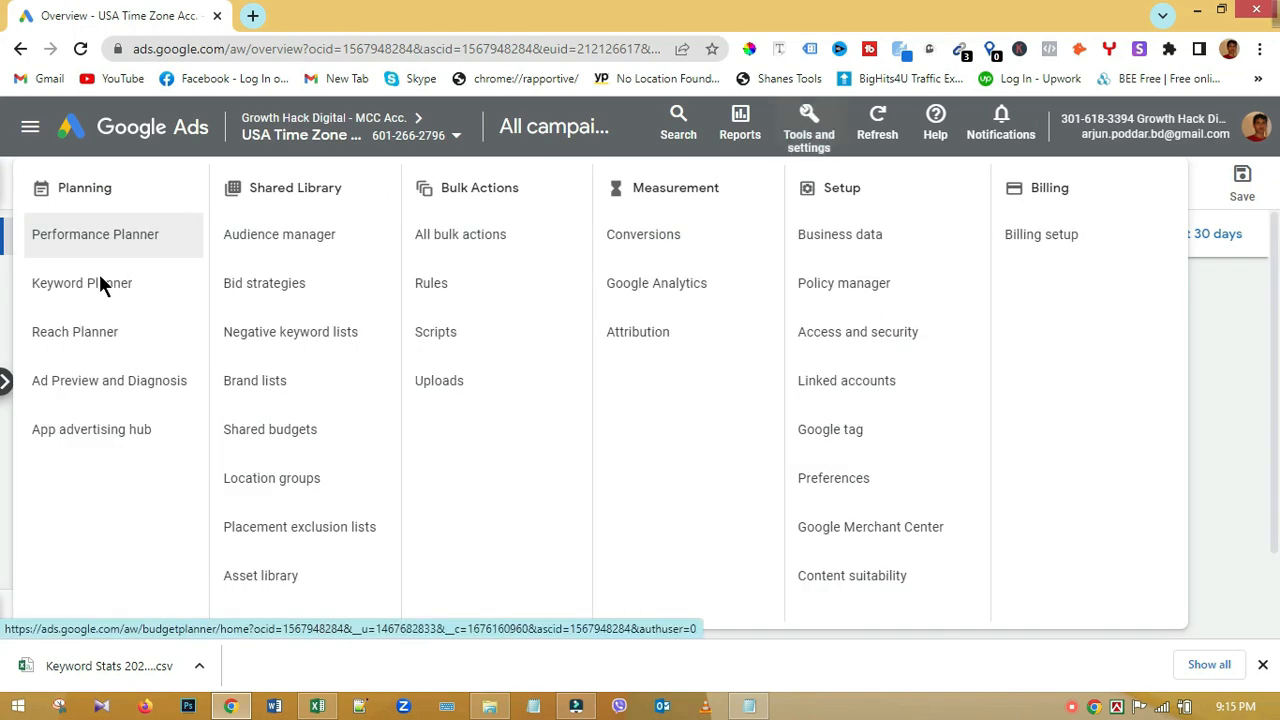
left_click(98, 285)
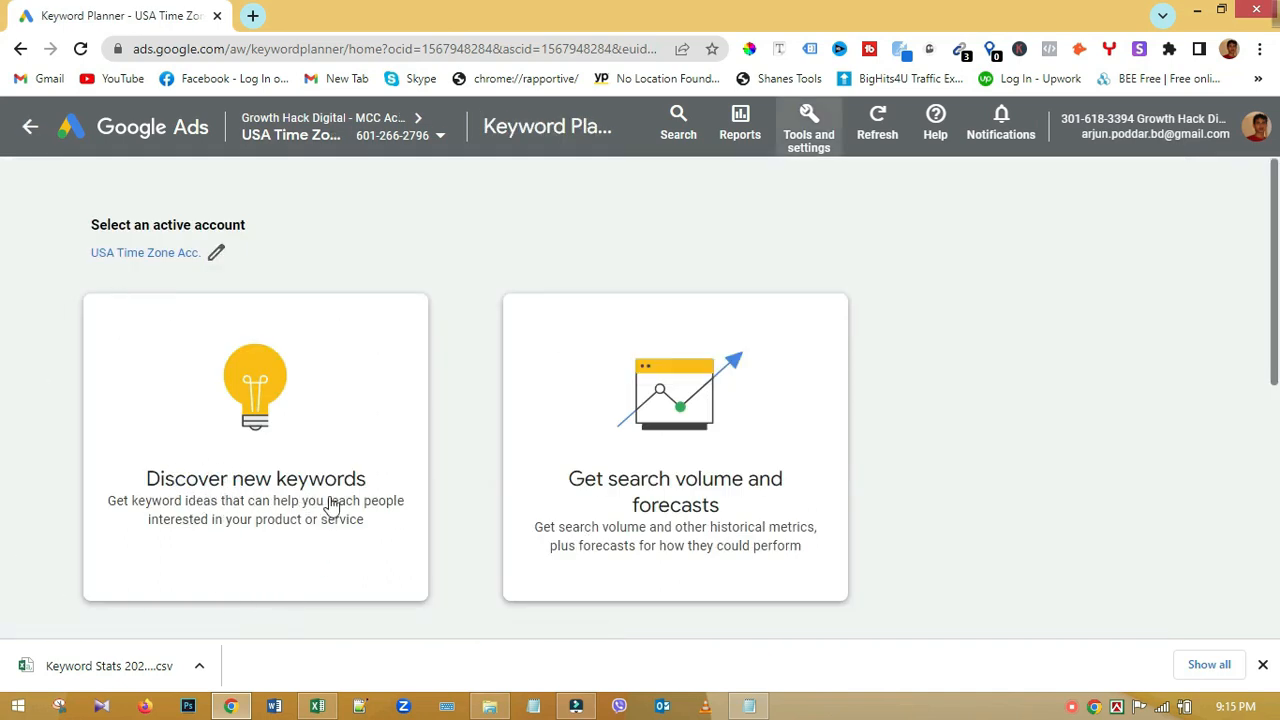
left_click(290, 487)
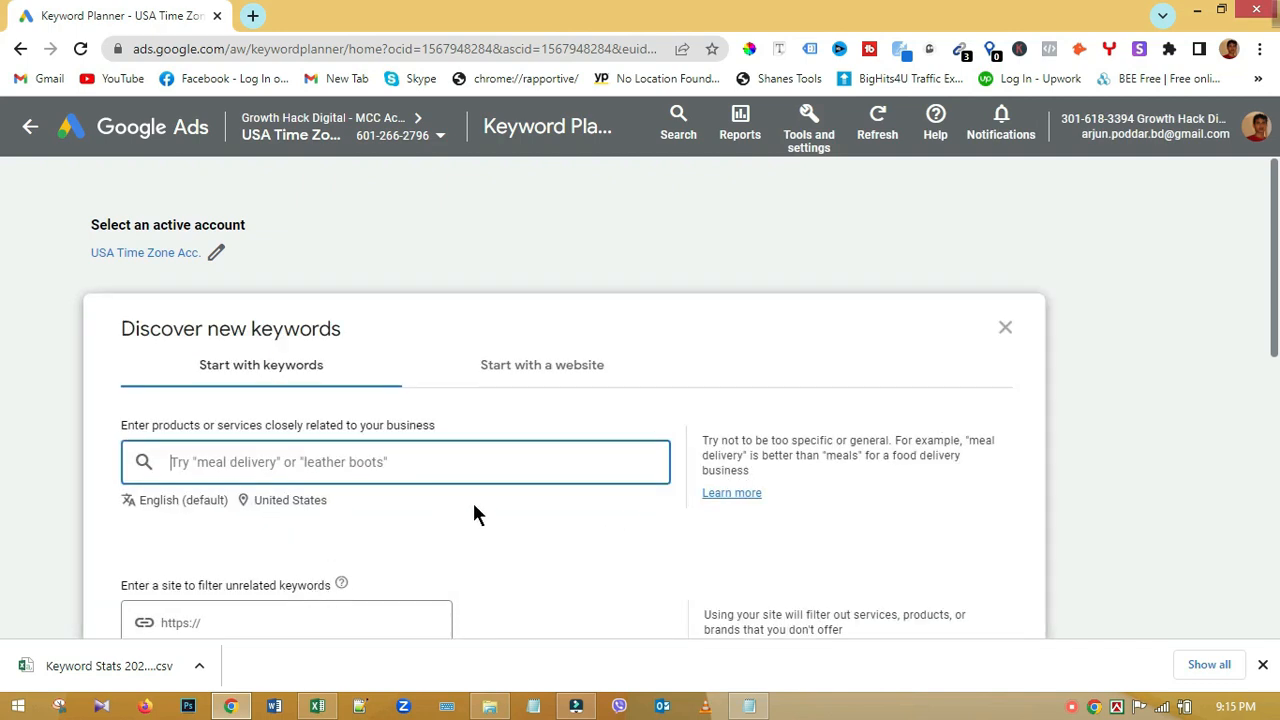
scroll(475, 513, "down", 2)
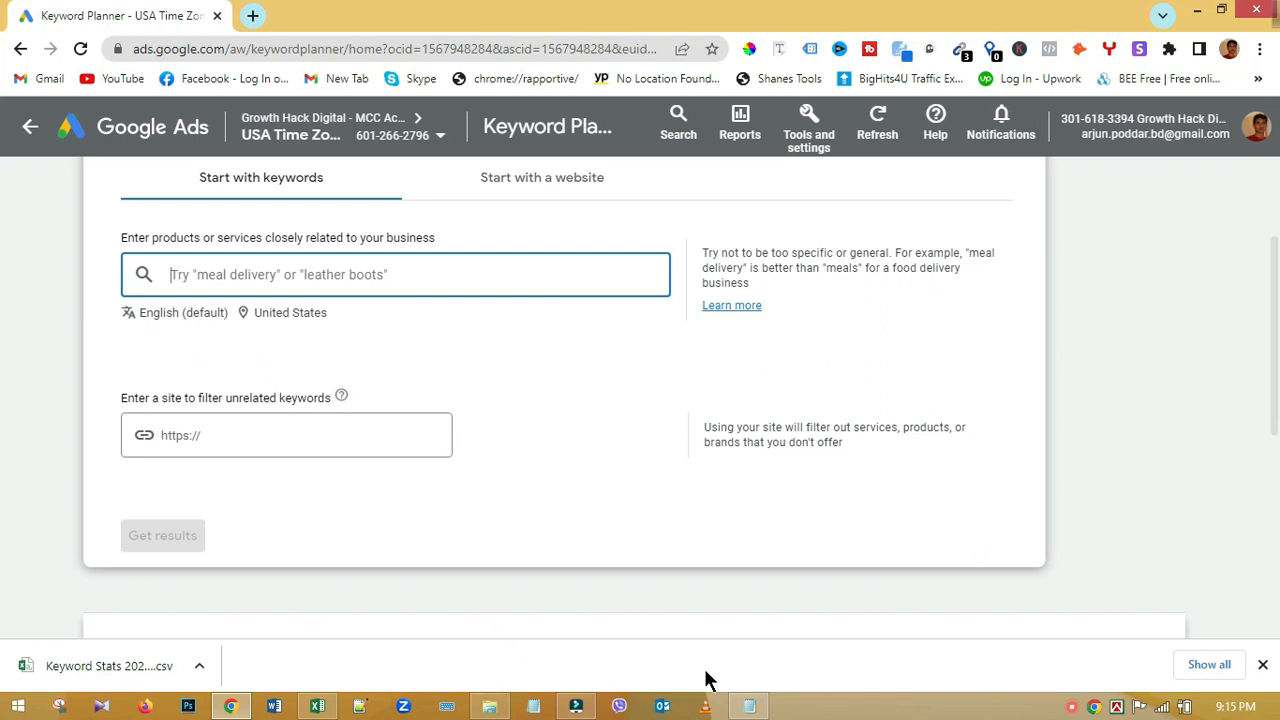
Step: Add 'Floor Repair New York' from the saved Notepad list as the first seed keyword
left_click(737, 706)
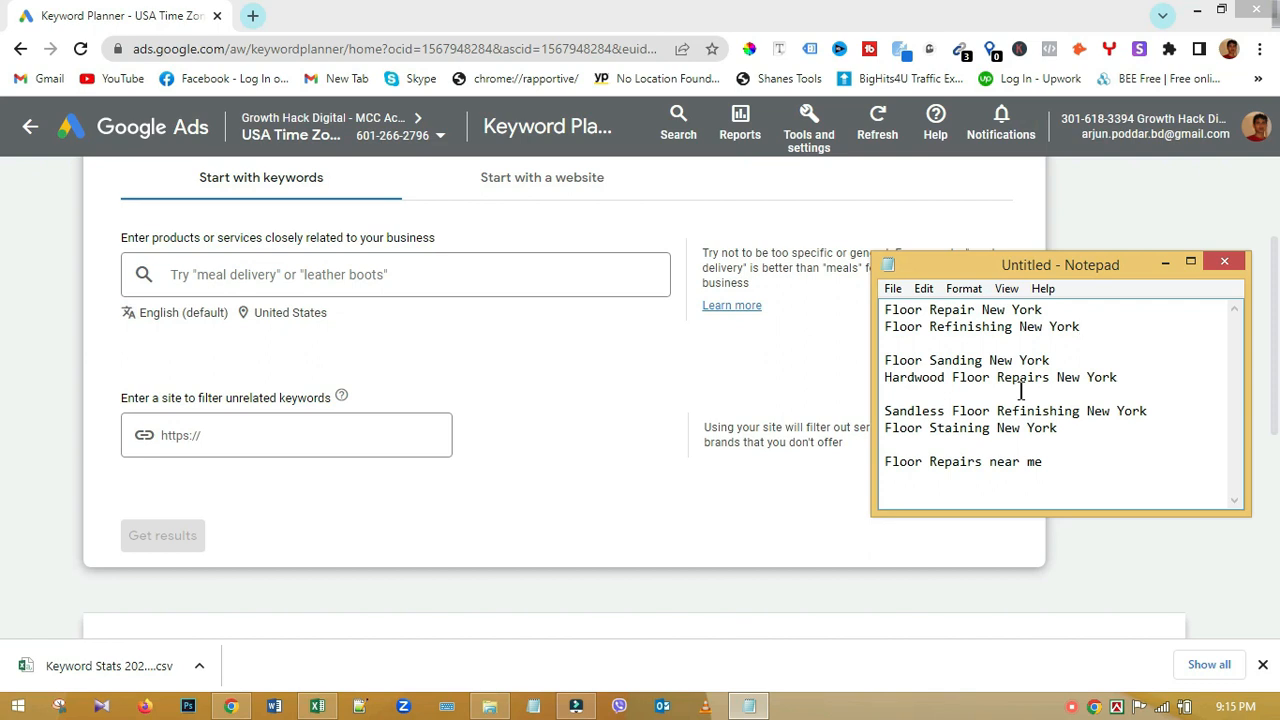
left_click_drag(1063, 306, 875, 309)
key("ctrl+c")
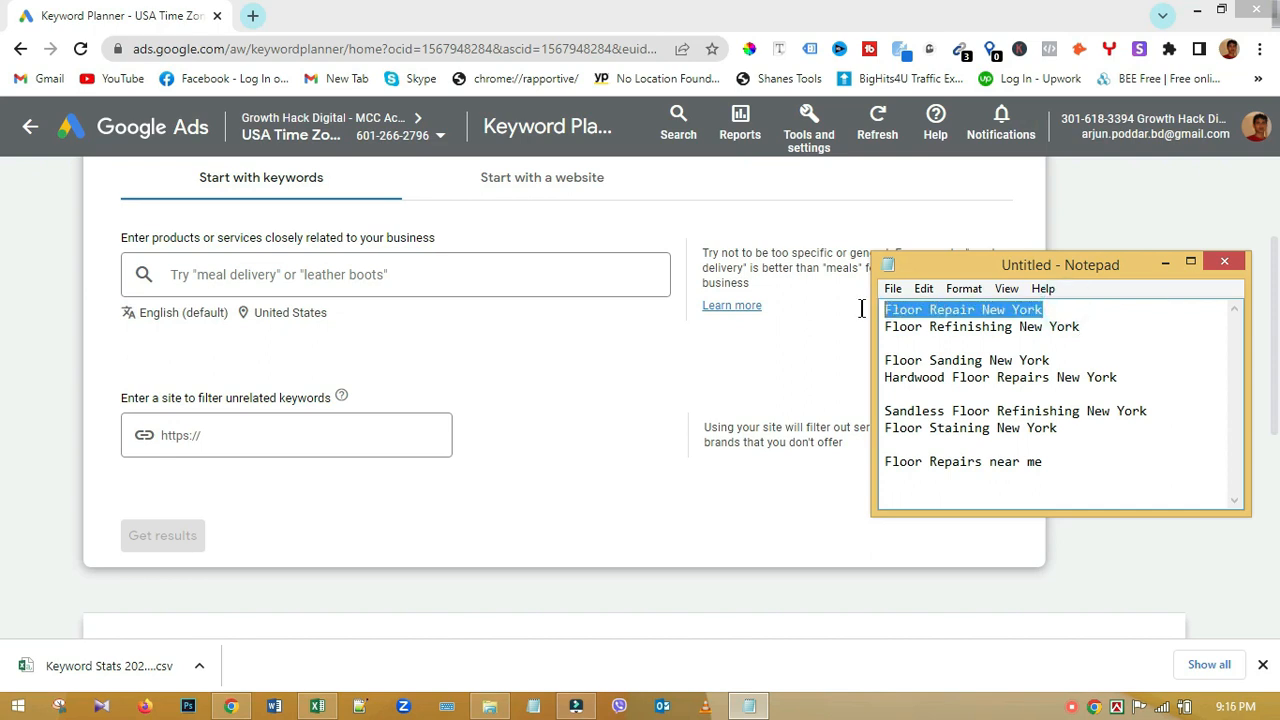
left_click(348, 272)
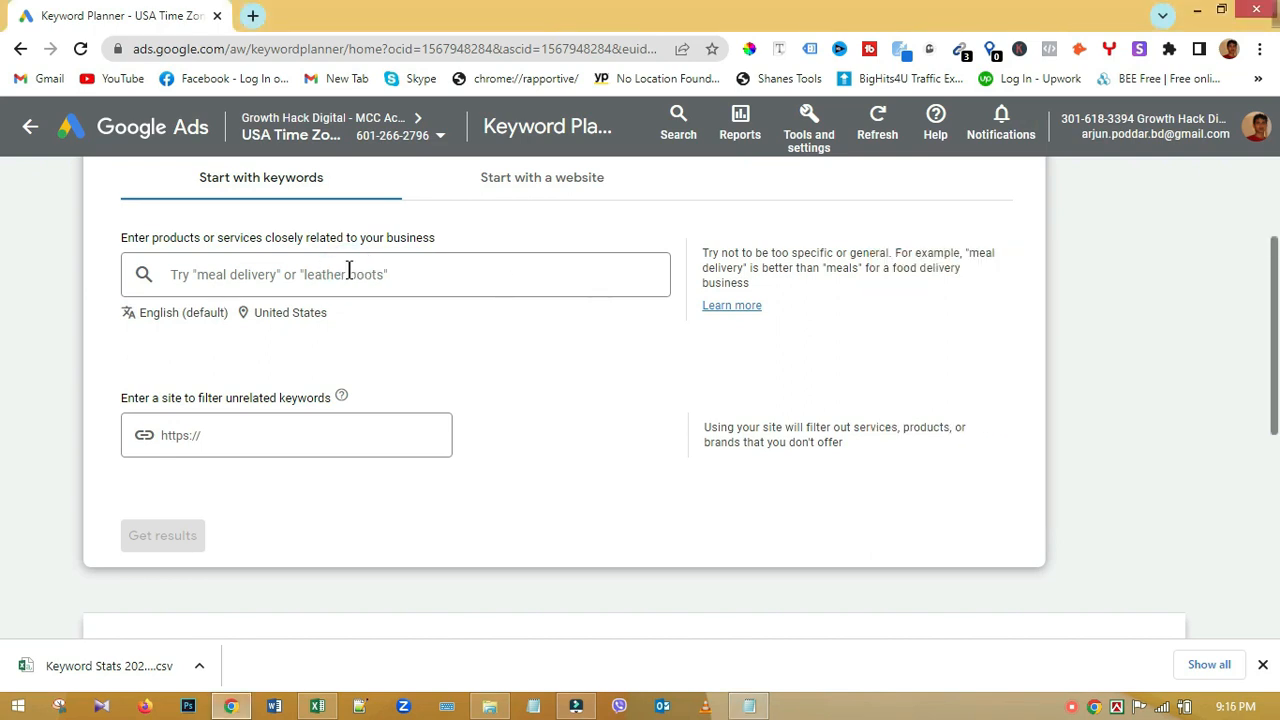
left_click(348, 272)
key("ctrl+v")
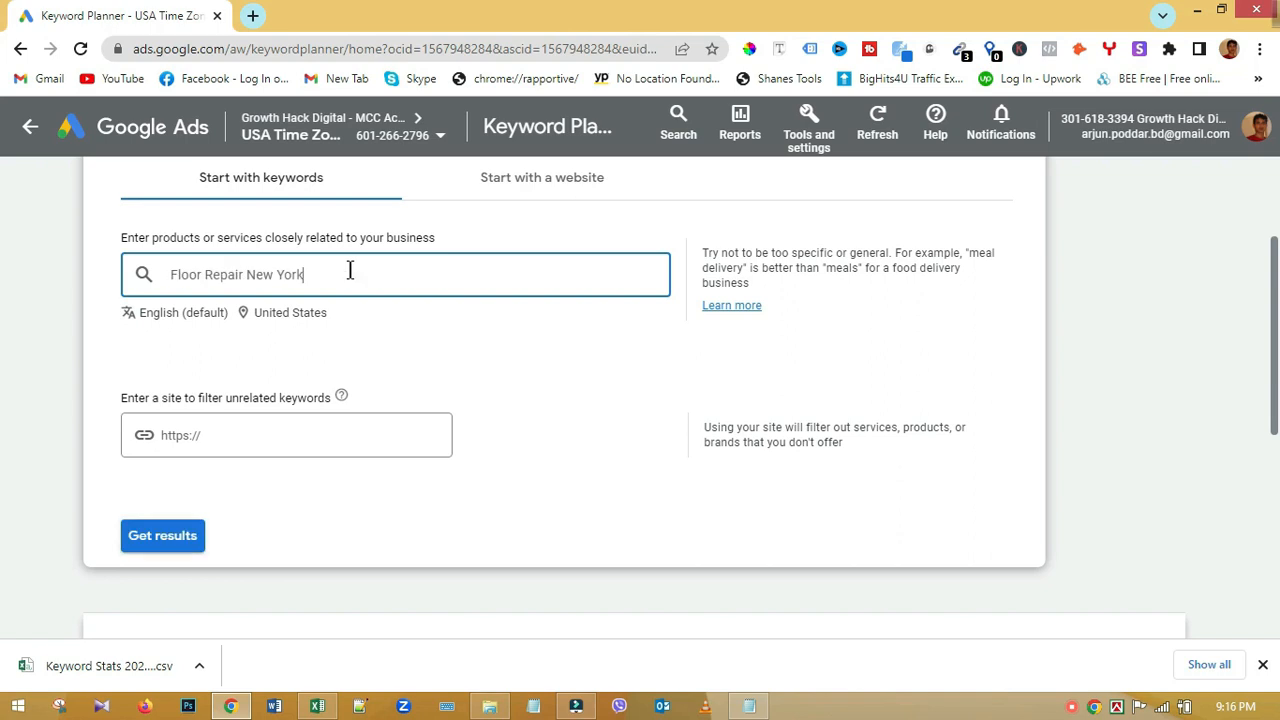
key("Return")
Step: Add 'Floor Refinishing New York' as the second seed keyword
key("alt+Tab")
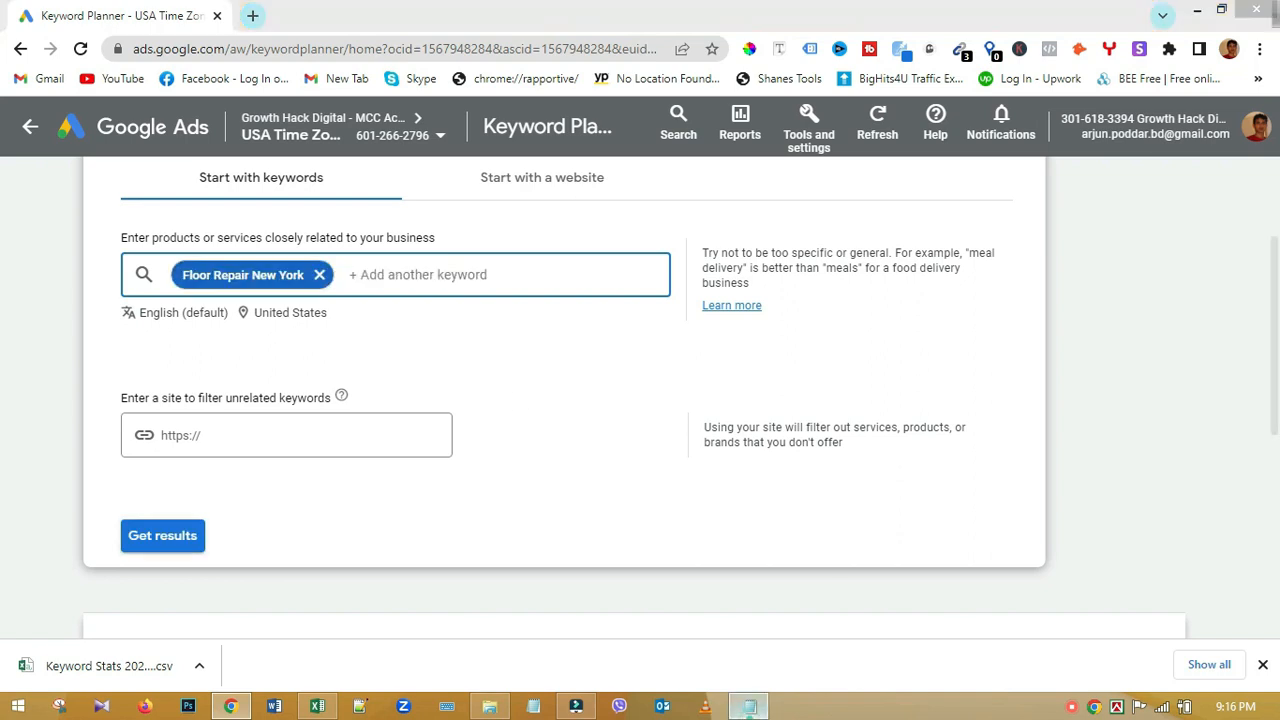
left_click_drag(1082, 327, 880, 330)
key("ctrl+c")
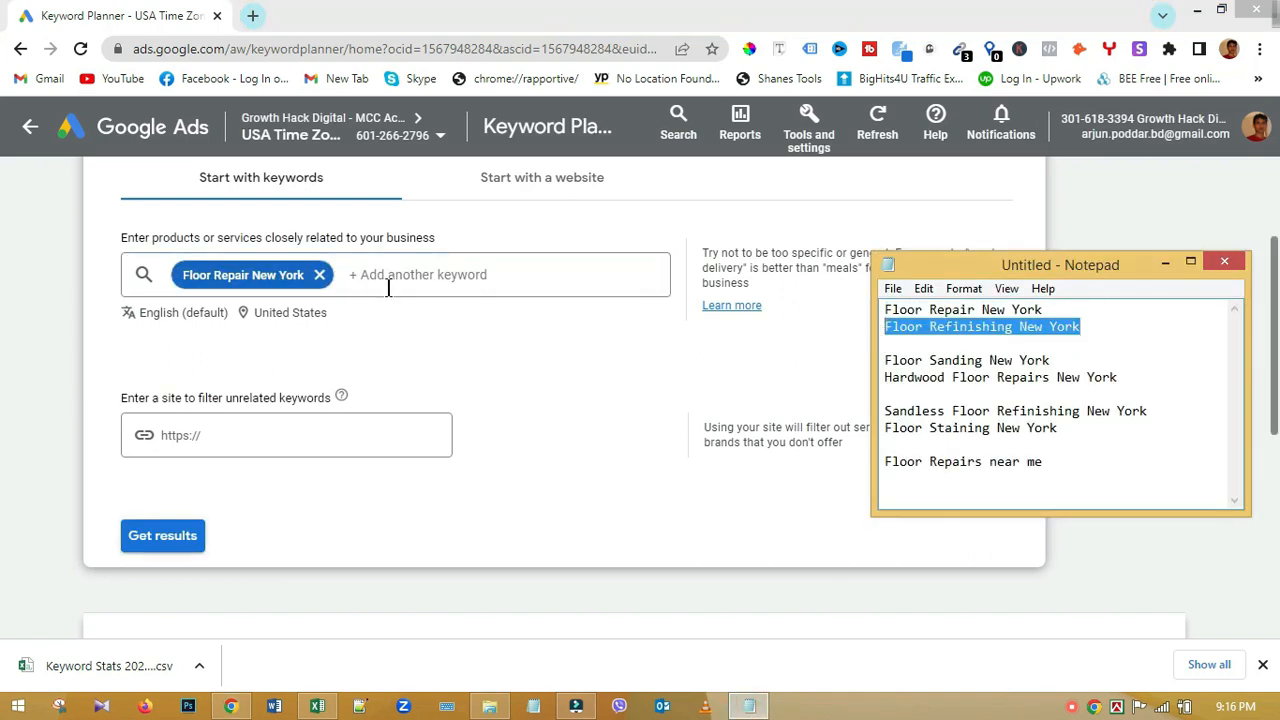
left_click(397, 275)
key("ctrl+v")
key("Return")
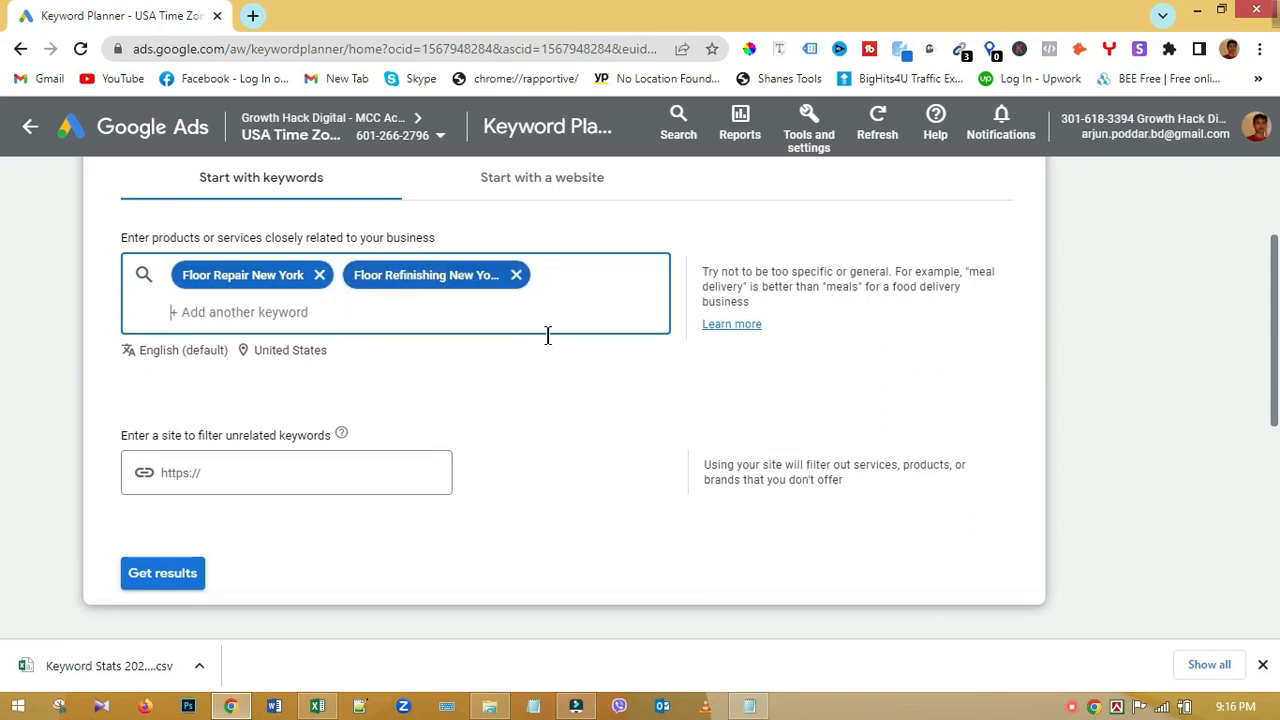
Step: Replace the United States location with New York state and save the targeting
left_click(294, 352)
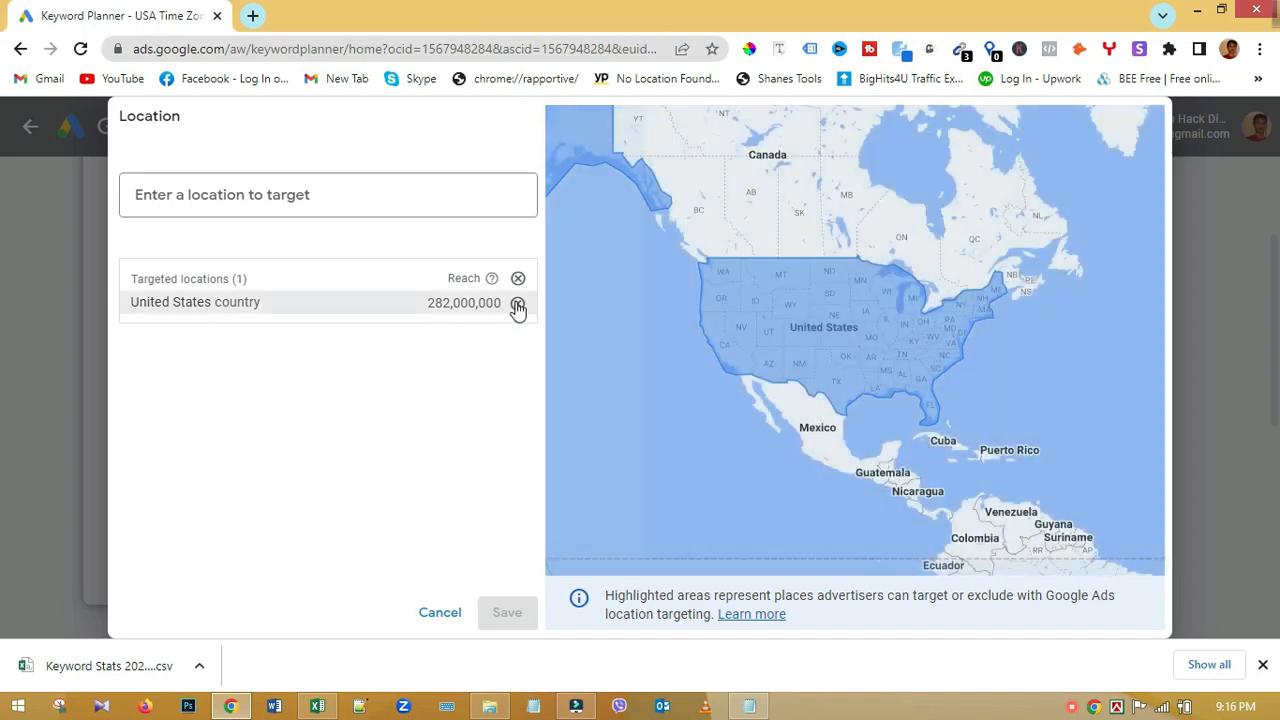
left_click(517, 304)
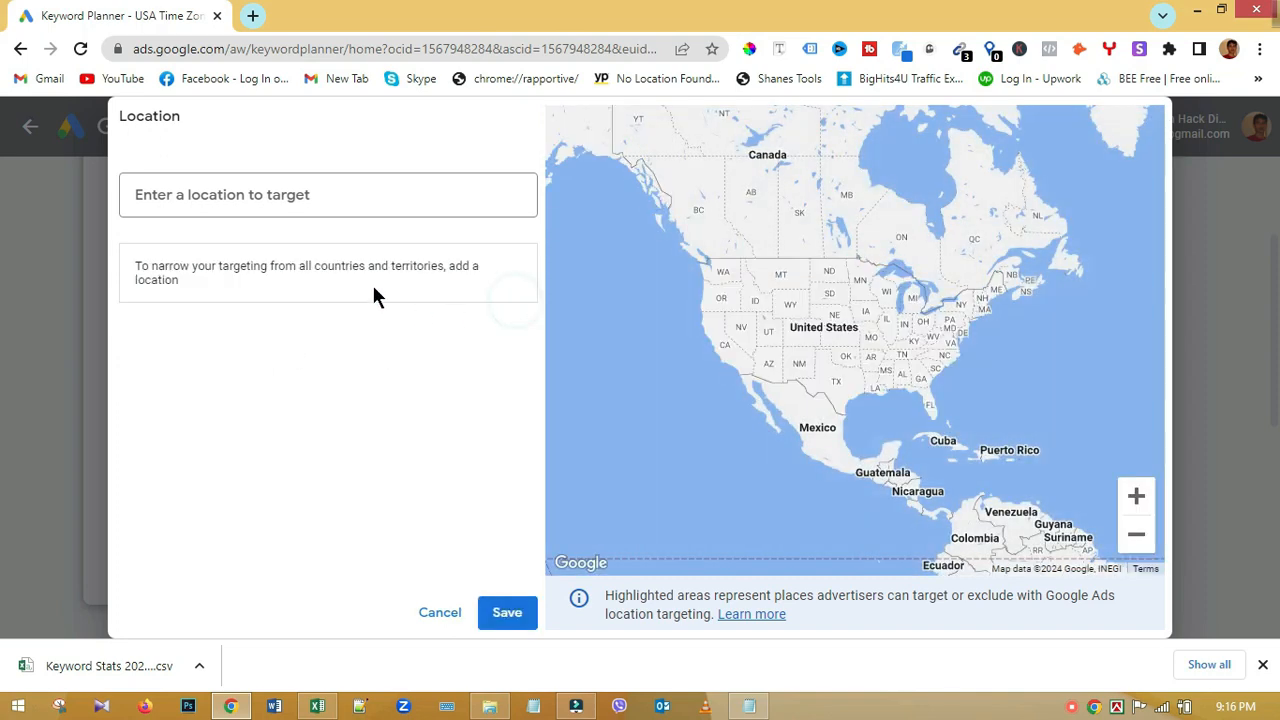
left_click(323, 194)
type("new york")
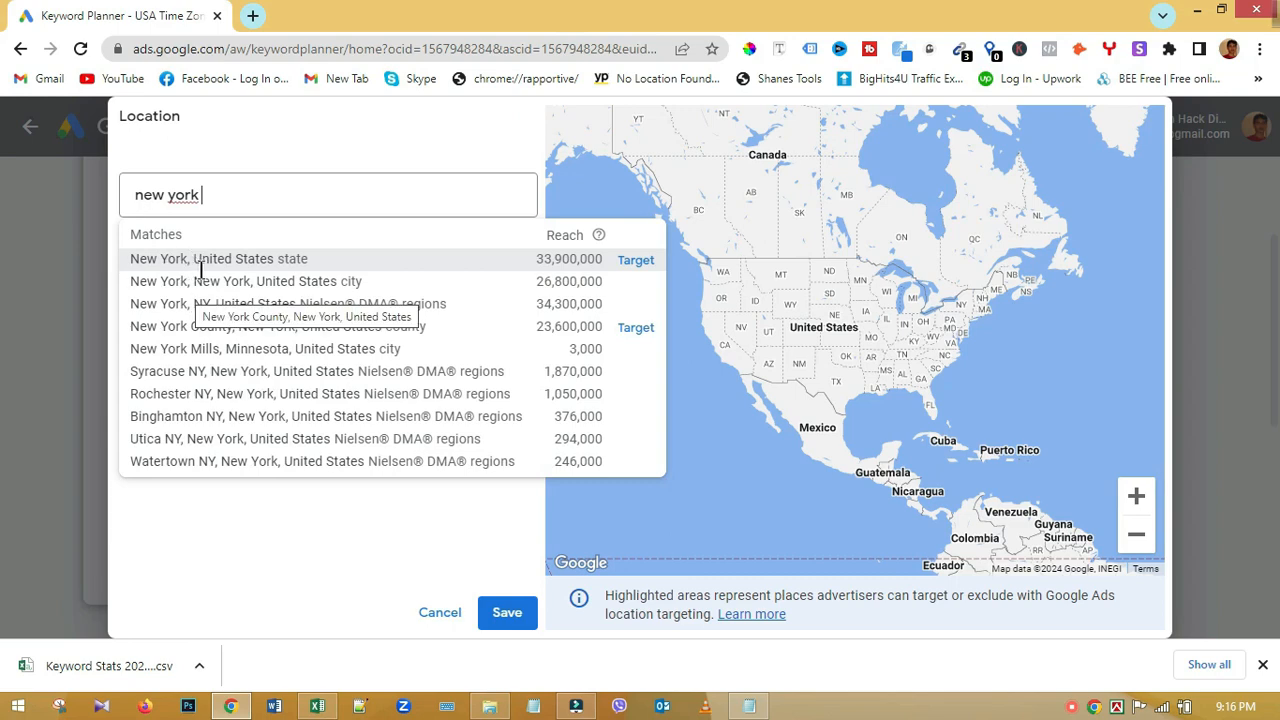
left_click(631, 268)
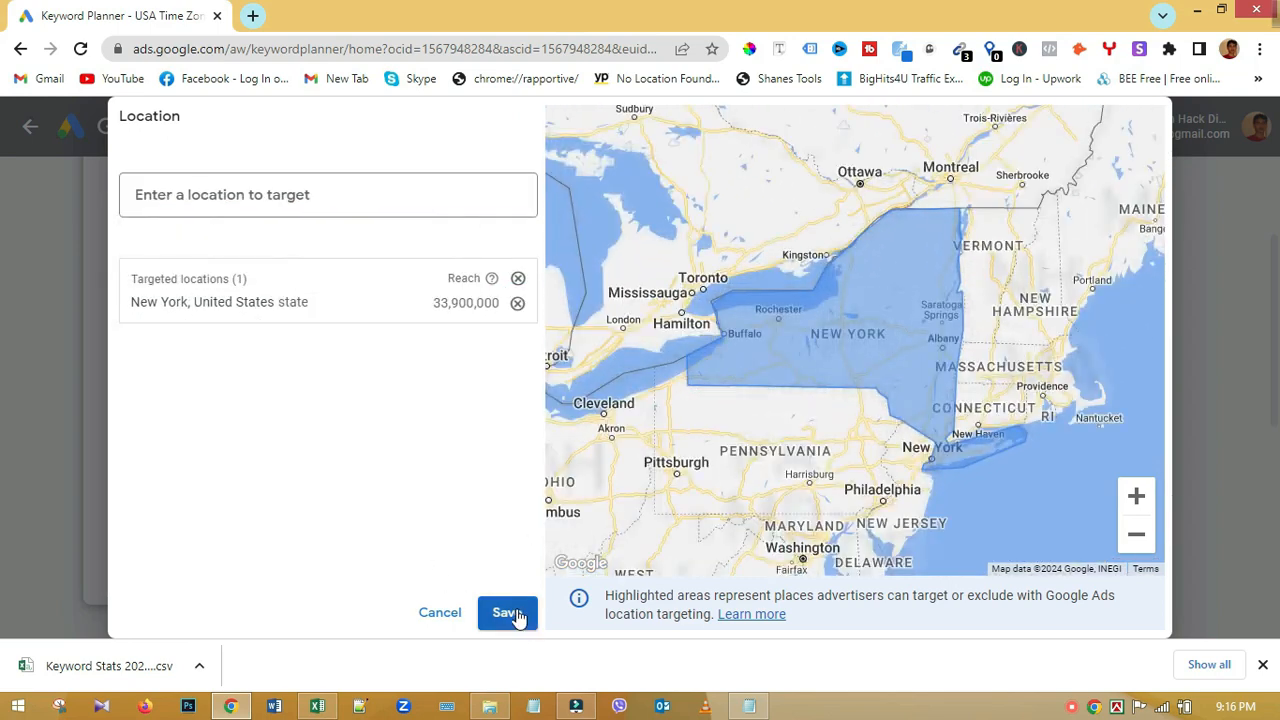
left_click(510, 613)
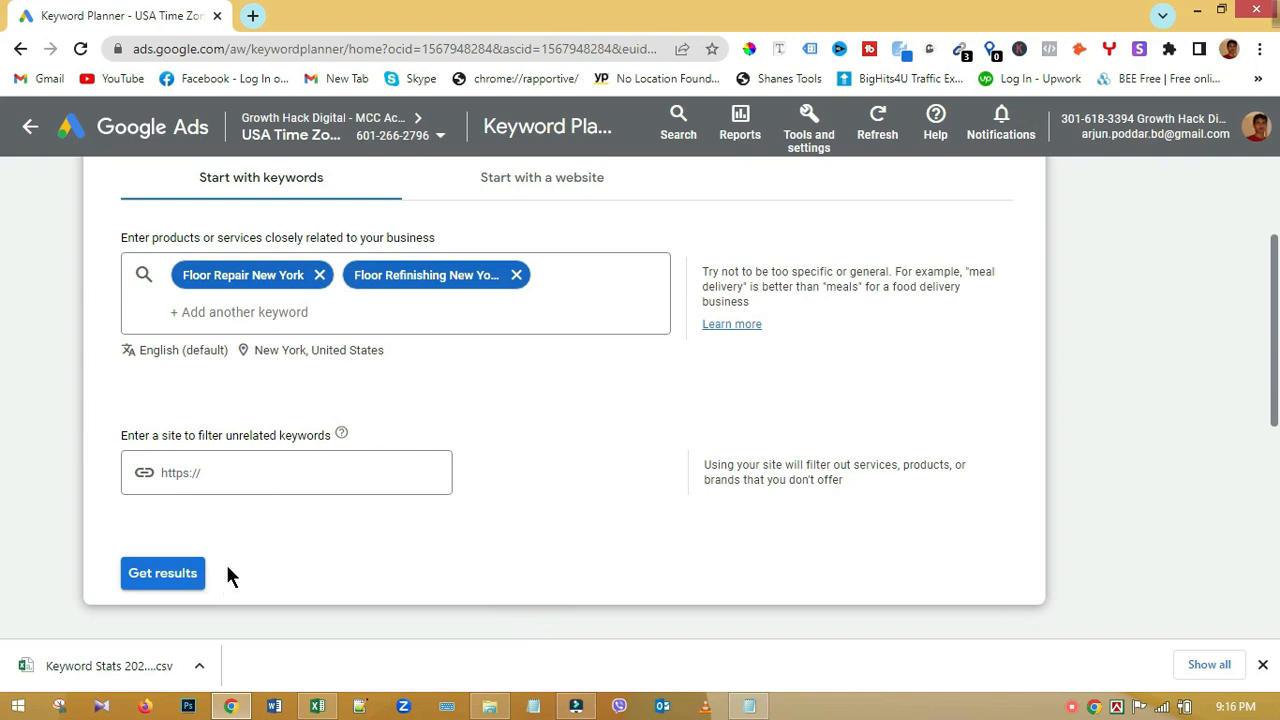
Step: Get keyword ideas and check wood, plain and hardwood 'floor refinishing nyc' keywords
left_click(163, 573)
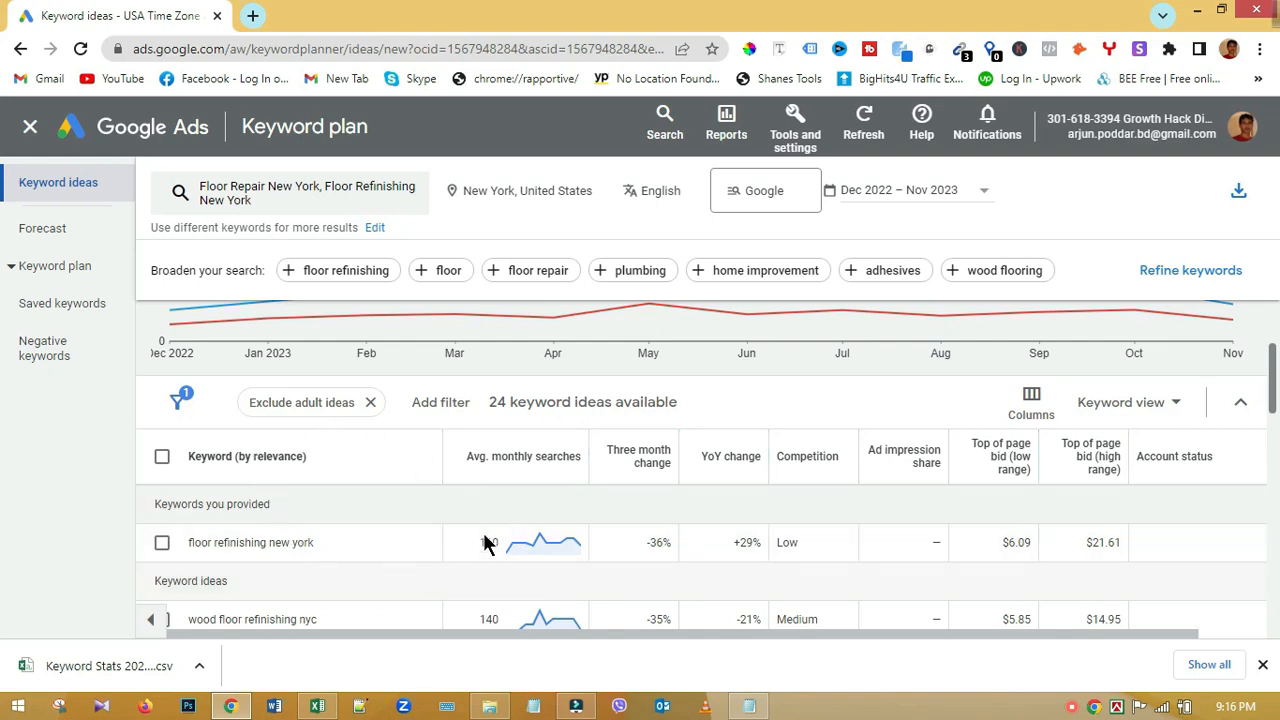
scroll(488, 503, "down", 5)
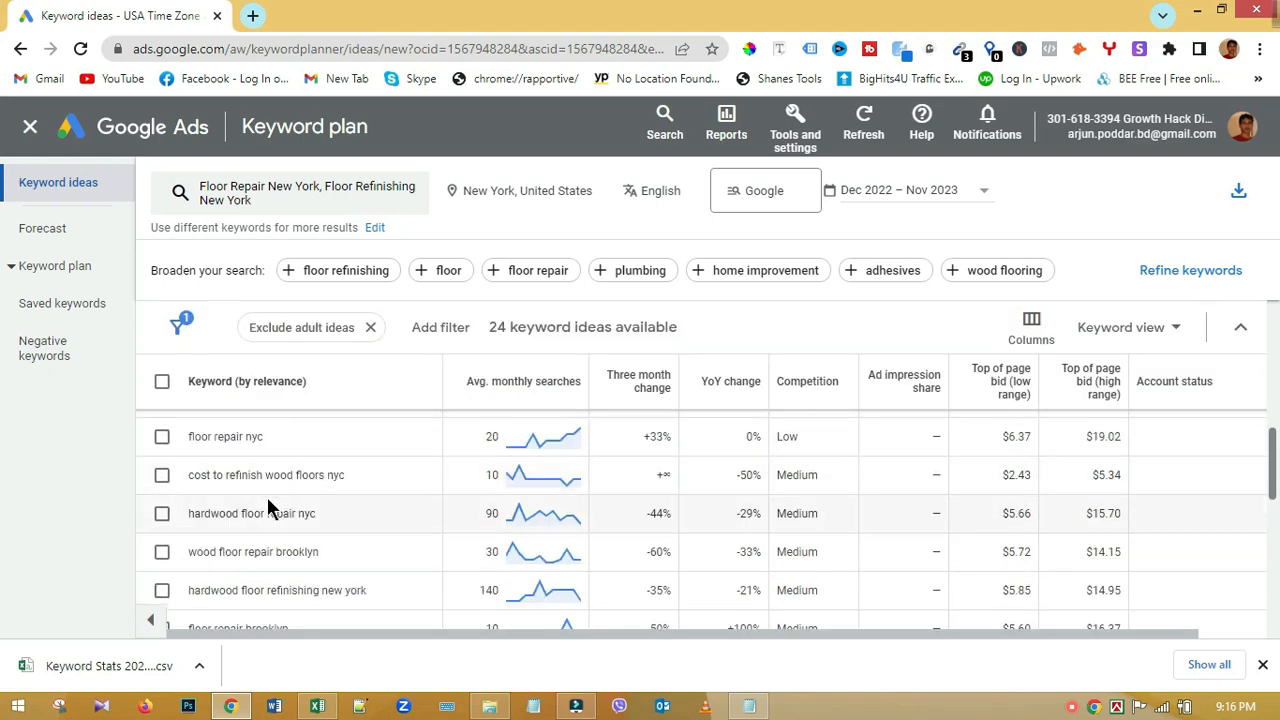
scroll(267, 503, "down", 6)
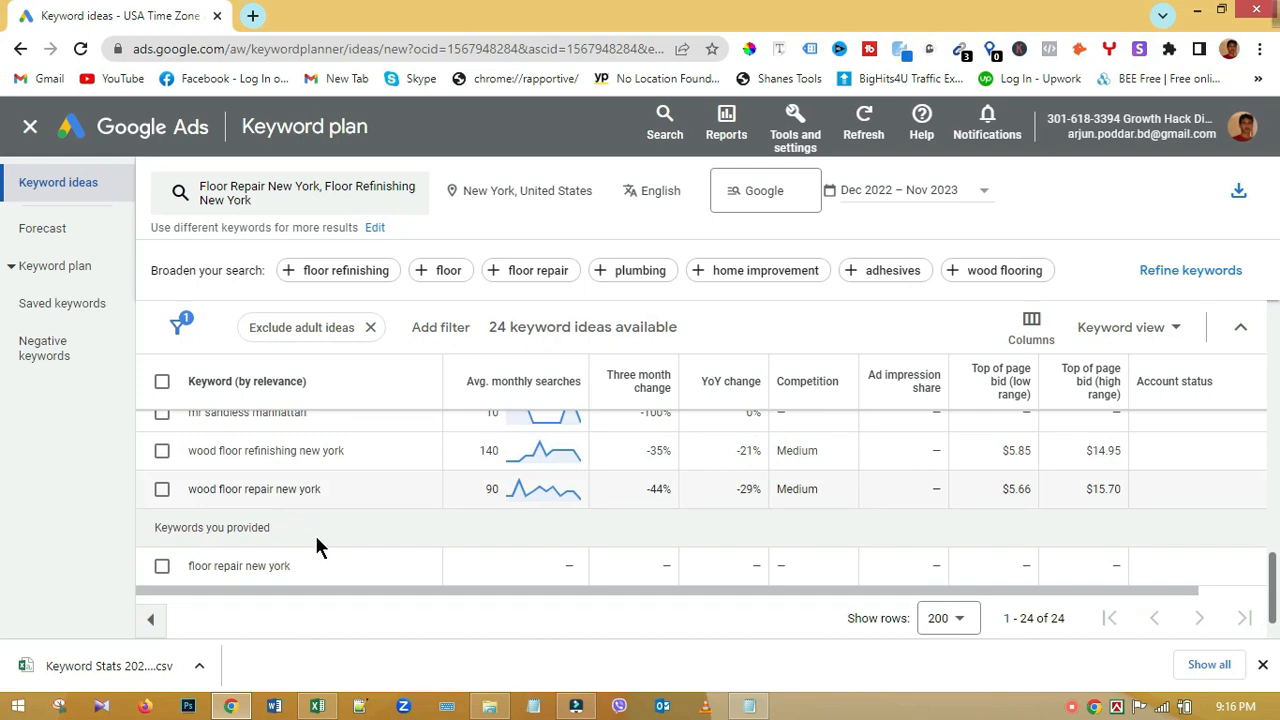
scroll(314, 545, "down", 1)
scroll(300, 543, "up", 3)
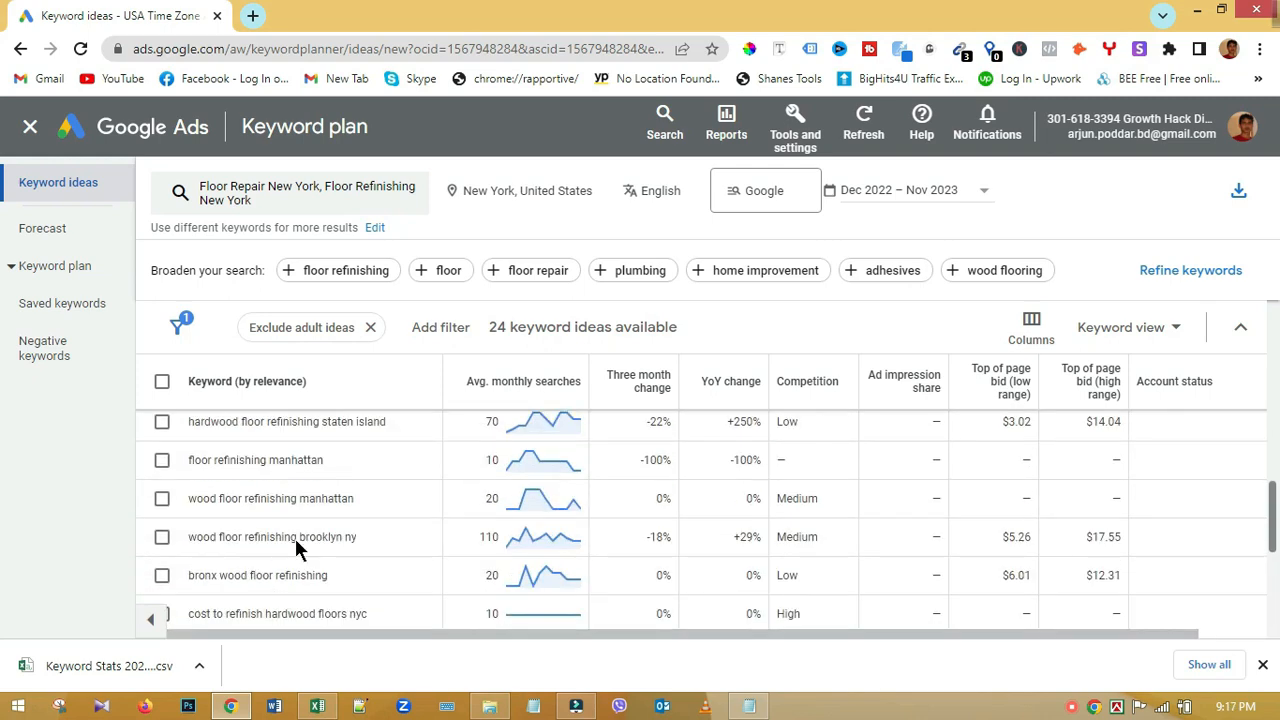
scroll(340, 548, "up", 5)
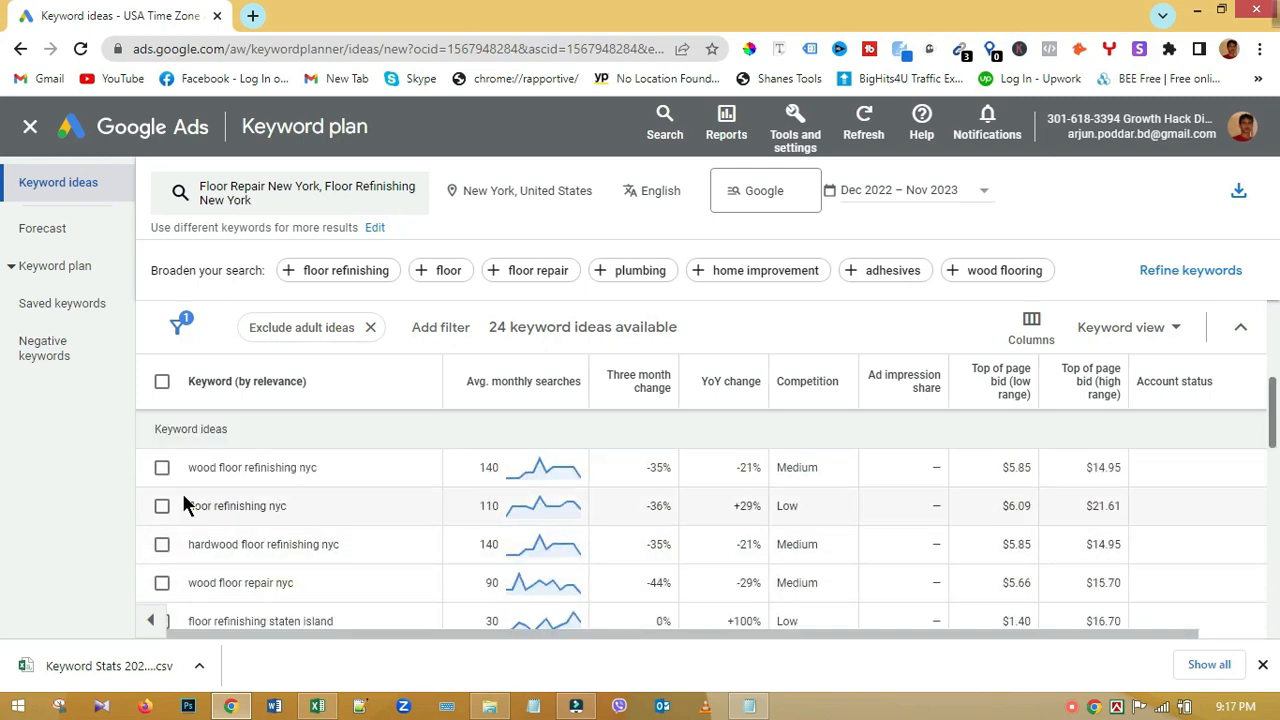
left_click(162, 468)
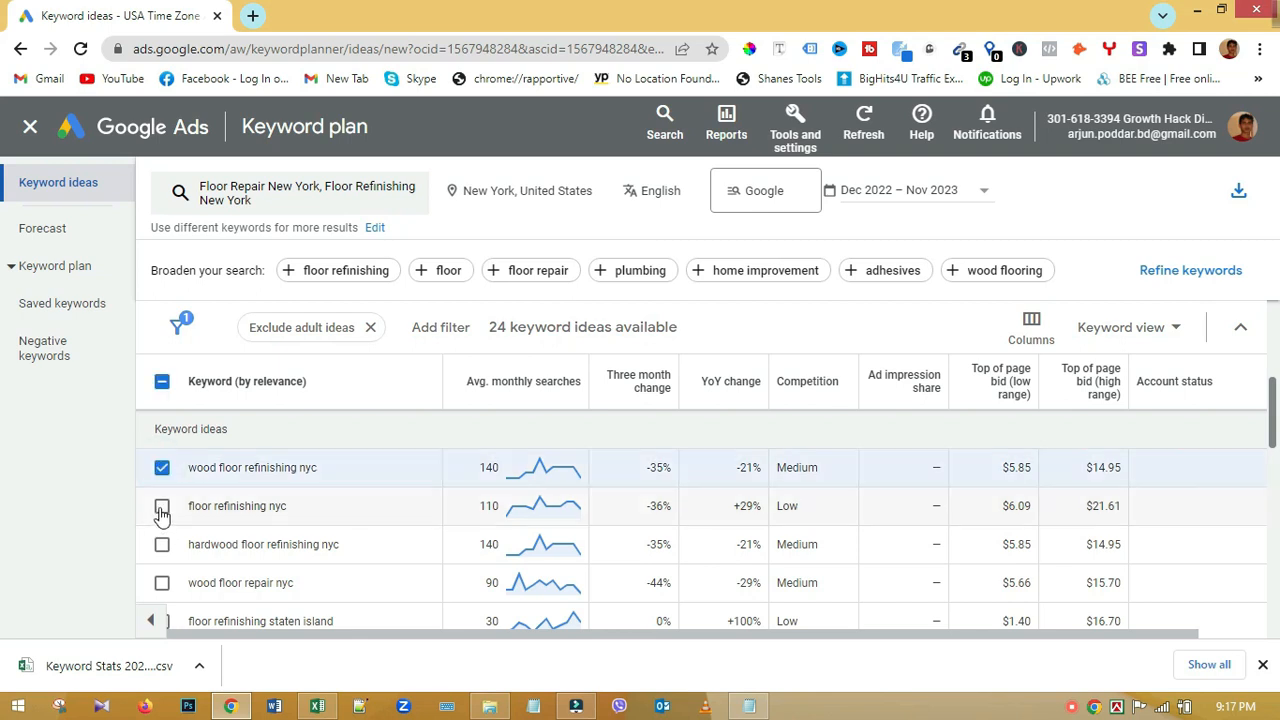
left_click(162, 504)
left_click(162, 542)
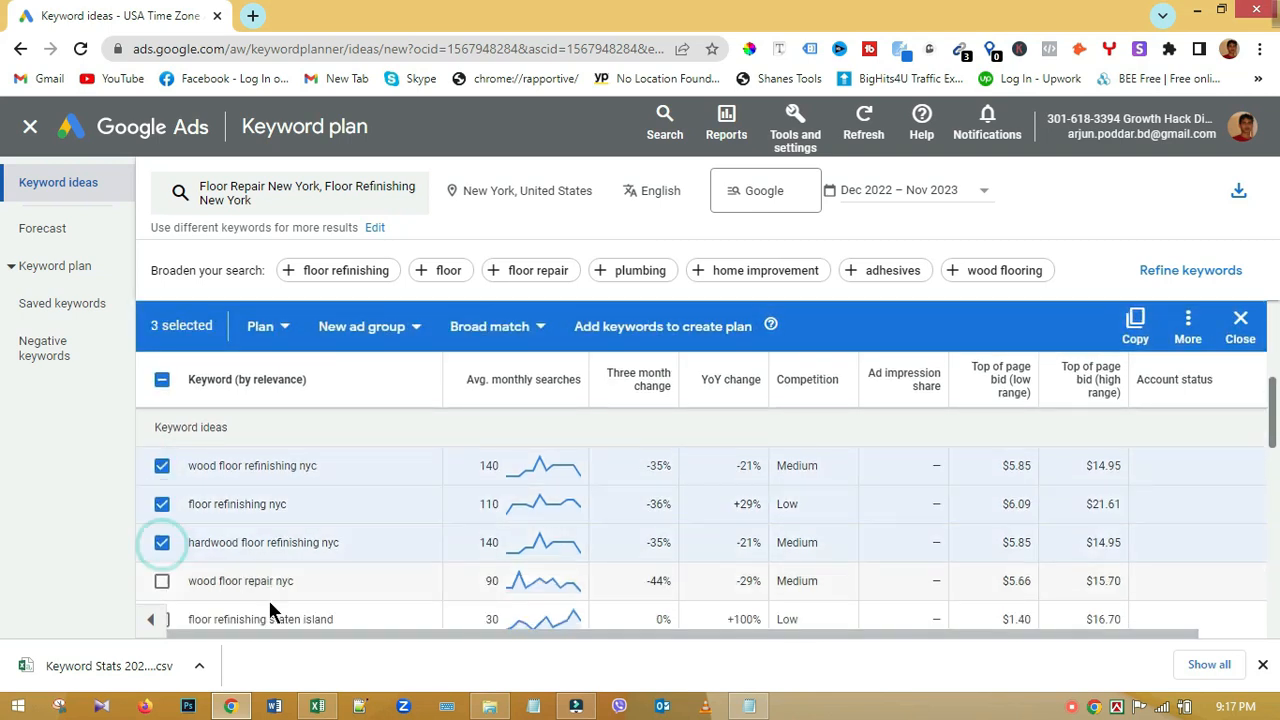
Step: Check wood floor repair nyc, floor repair nyc and hardwood floor repair nyc
scroll(390, 560, "down", 1)
left_click(162, 487)
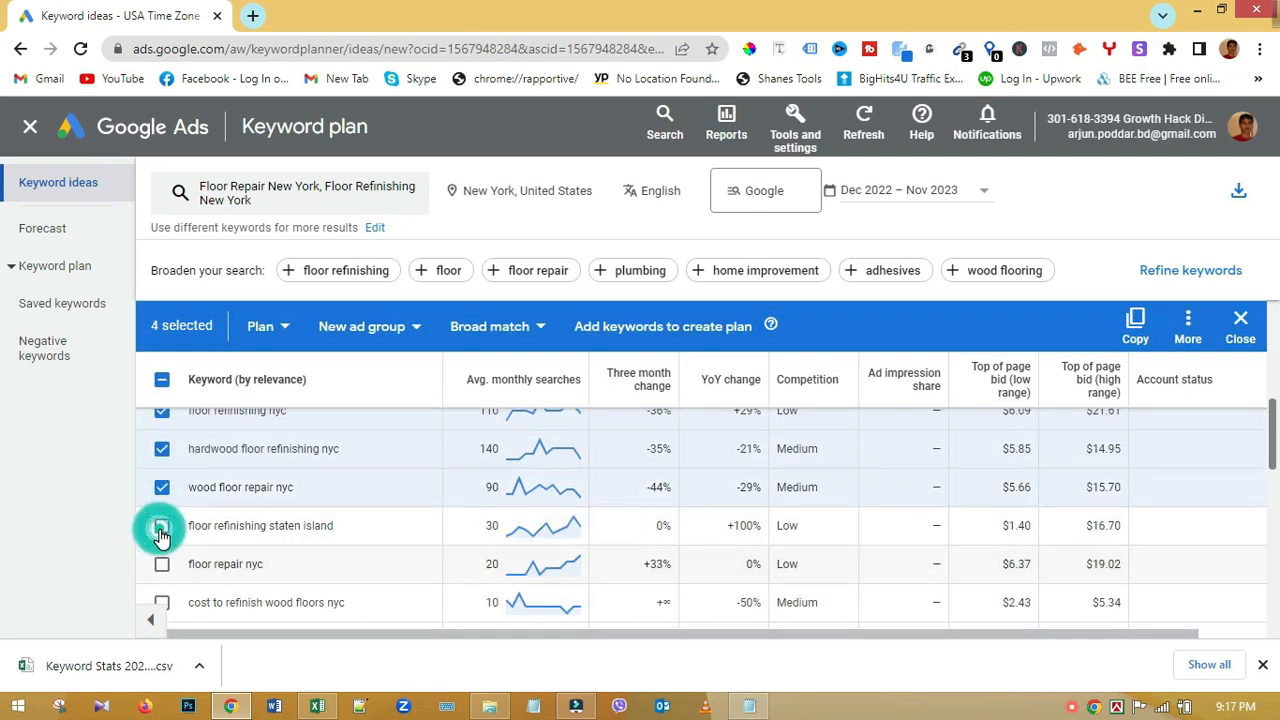
left_click(162, 525)
left_click(162, 525)
left_click(162, 564)
scroll(157, 528, "down", 3)
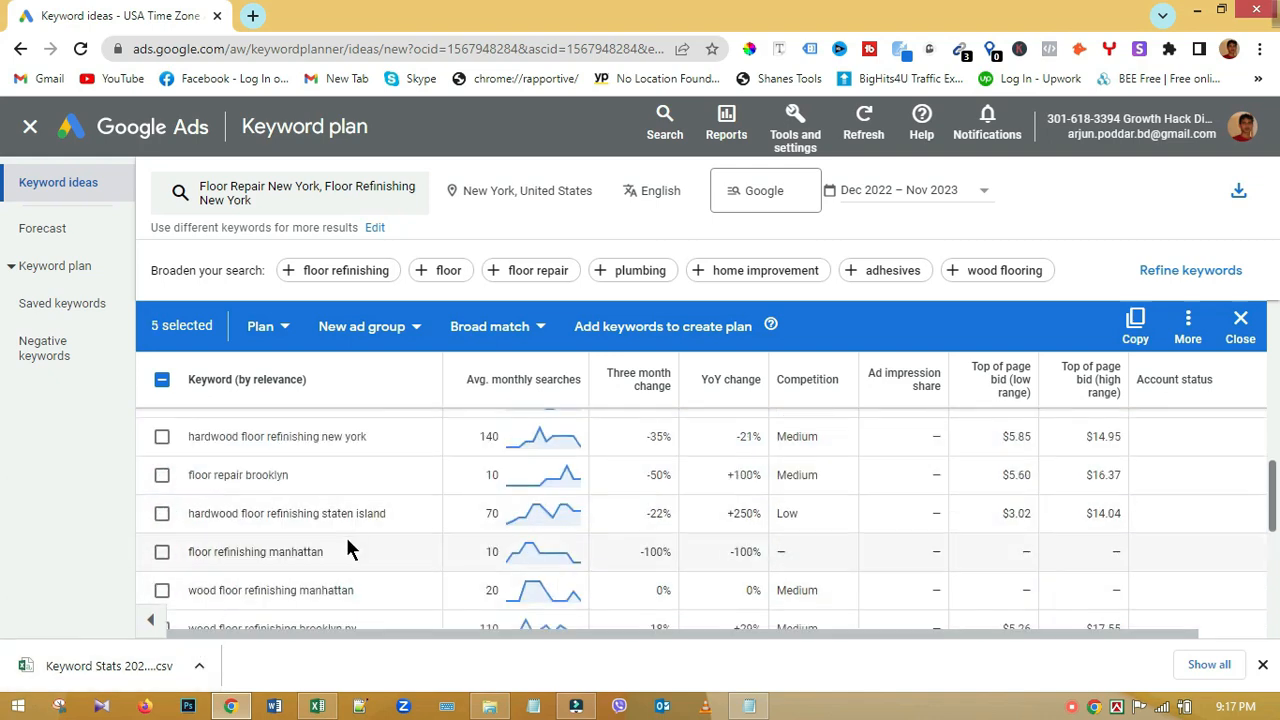
scroll(349, 543, "up", 2)
left_click(162, 508)
left_click(161, 509)
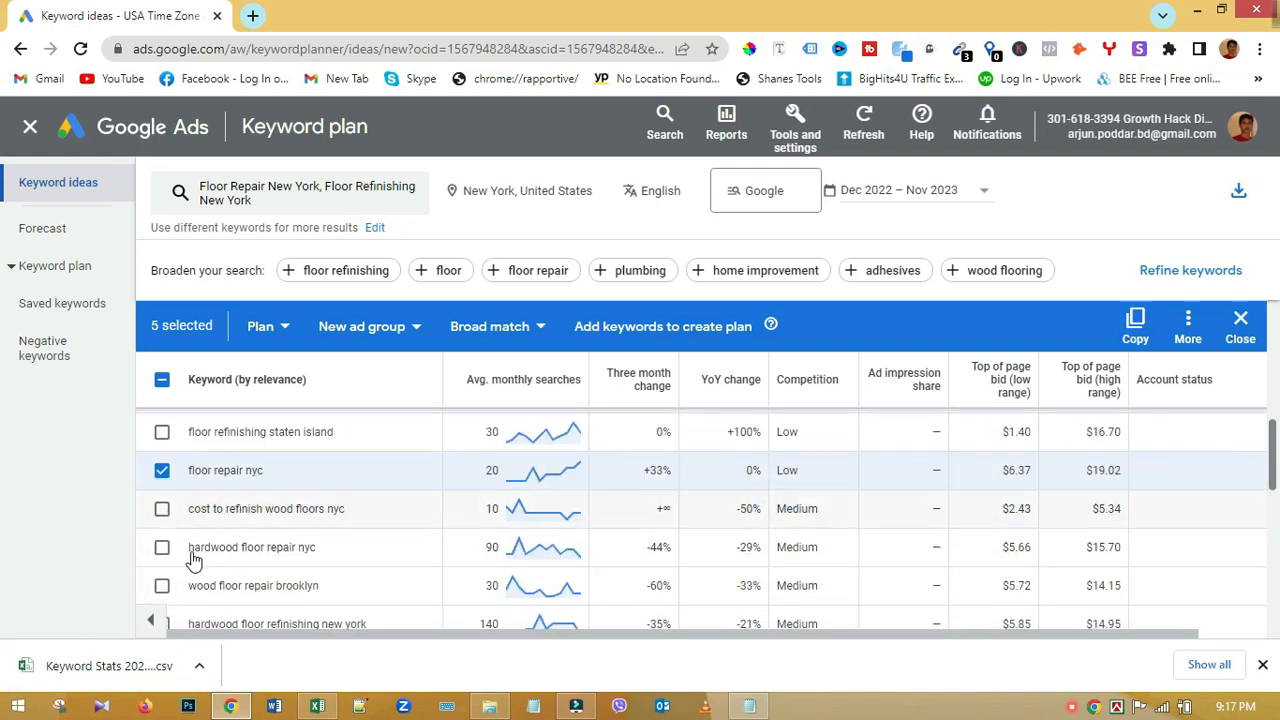
left_click(162, 547)
Step: Check the Staten Island and Manhattan refinishing keywords and floor repair new york, totalling 10
scroll(290, 555, "down", 2)
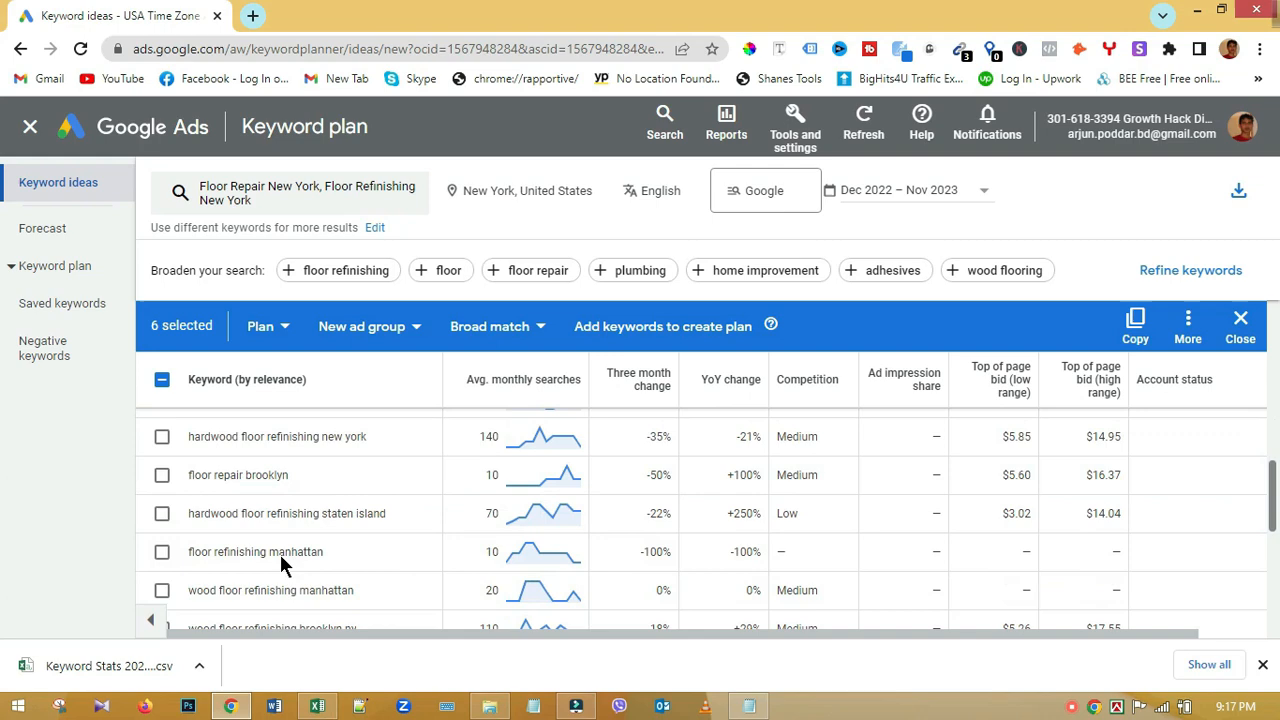
left_click(162, 513)
left_click(162, 590)
left_click(162, 551)
scroll(346, 546, "down", 3)
left_click(162, 508)
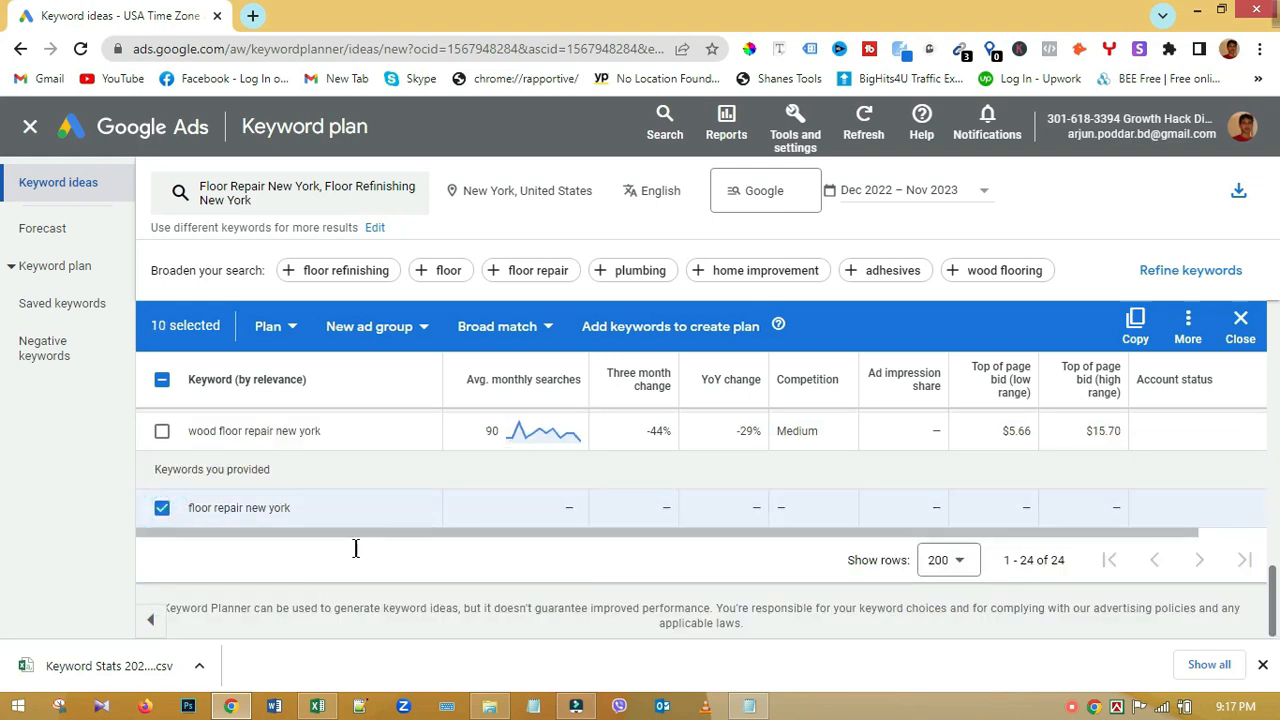
scroll(355, 548, "up", 10)
scroll(364, 573, "down", 3)
scroll(364, 573, "up", 5)
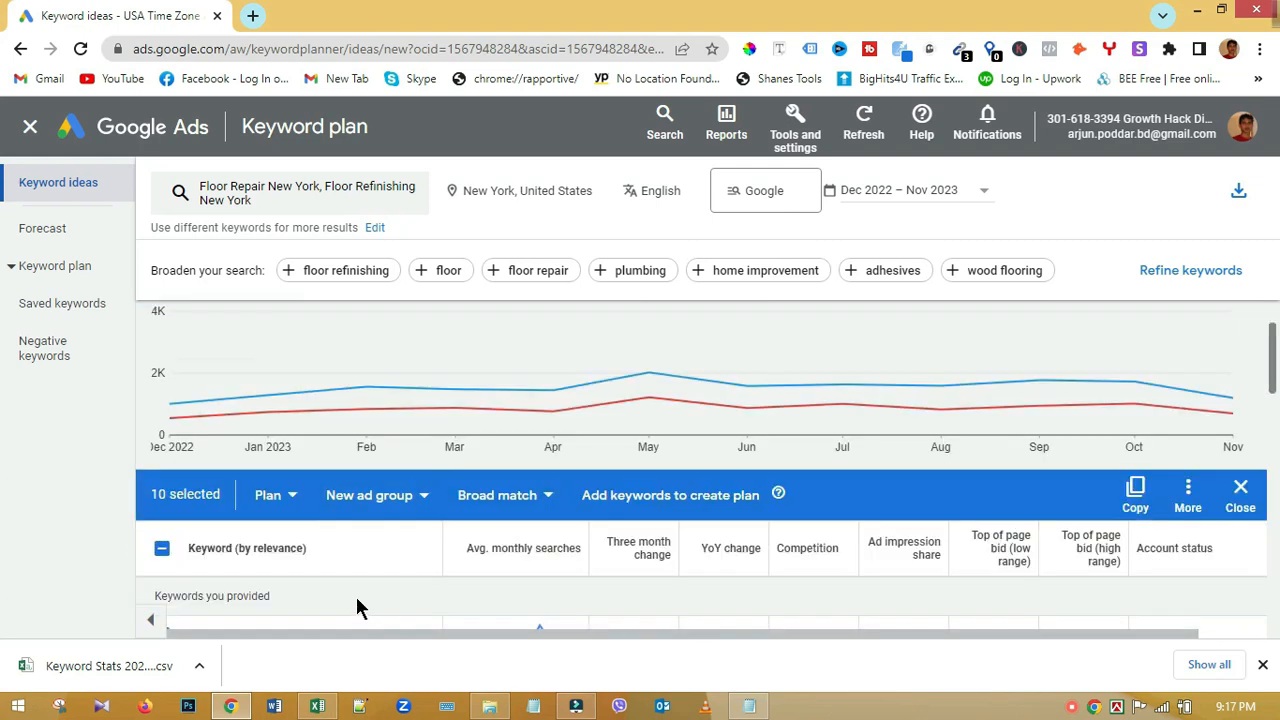
scroll(358, 607, "down", 1)
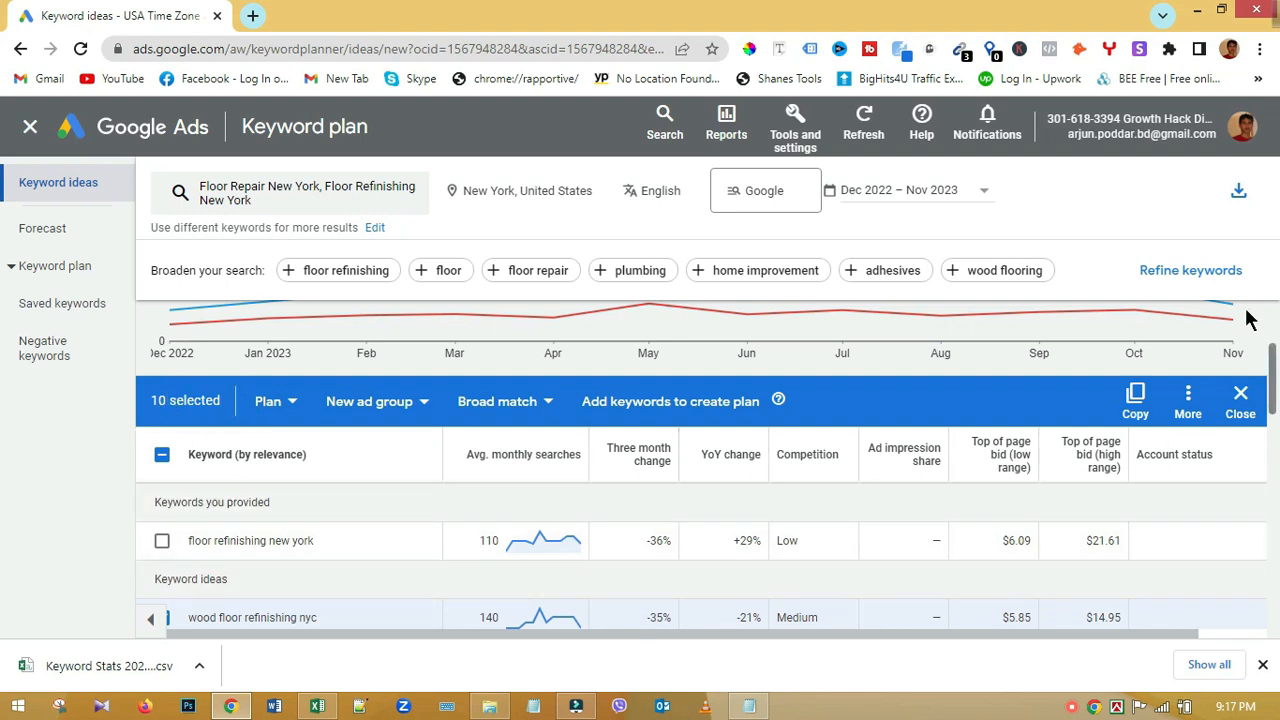
Step: Download the New York keyword ideas as a Keyword Stats .csv file
left_click(1239, 199)
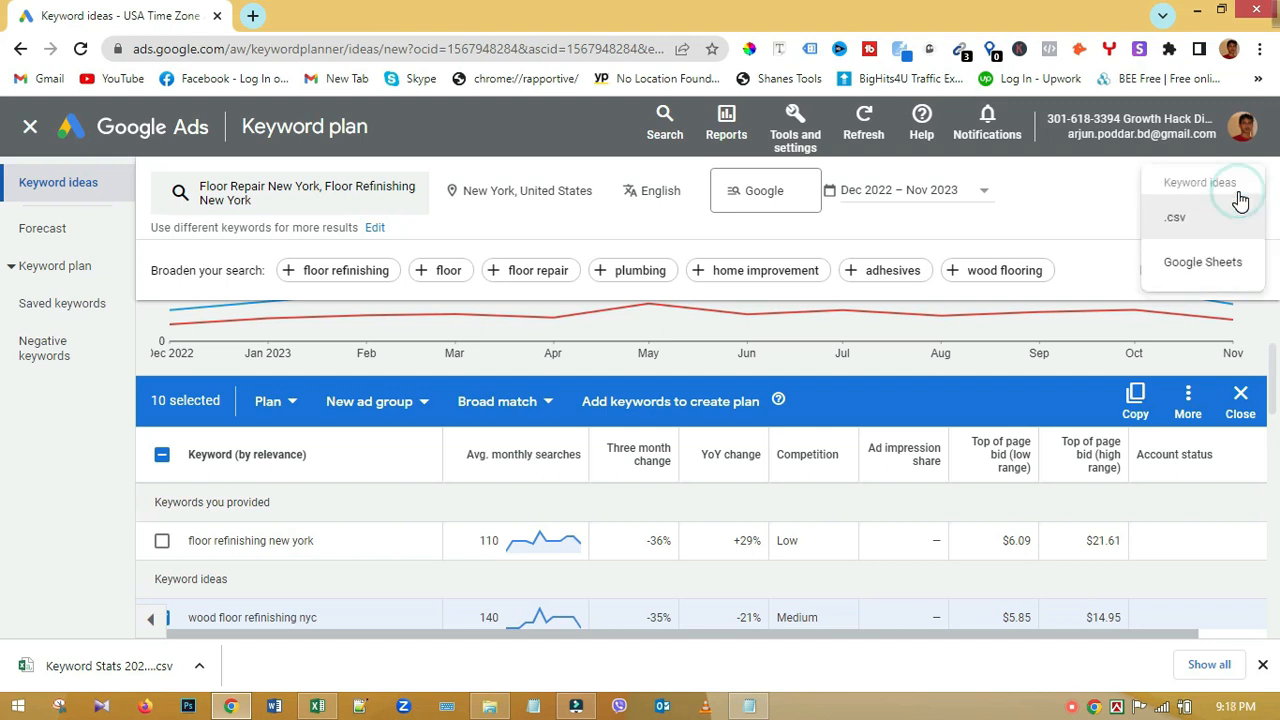
left_click(1174, 224)
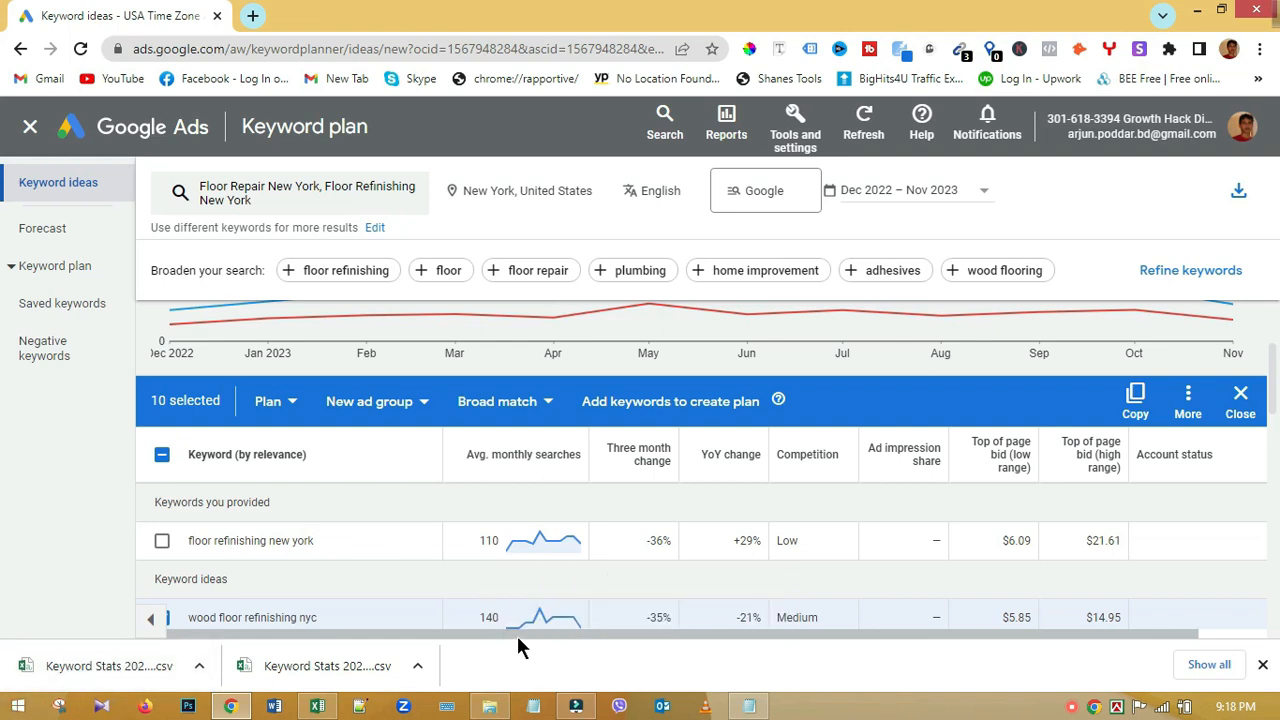
scroll(449, 626, "up", 2)
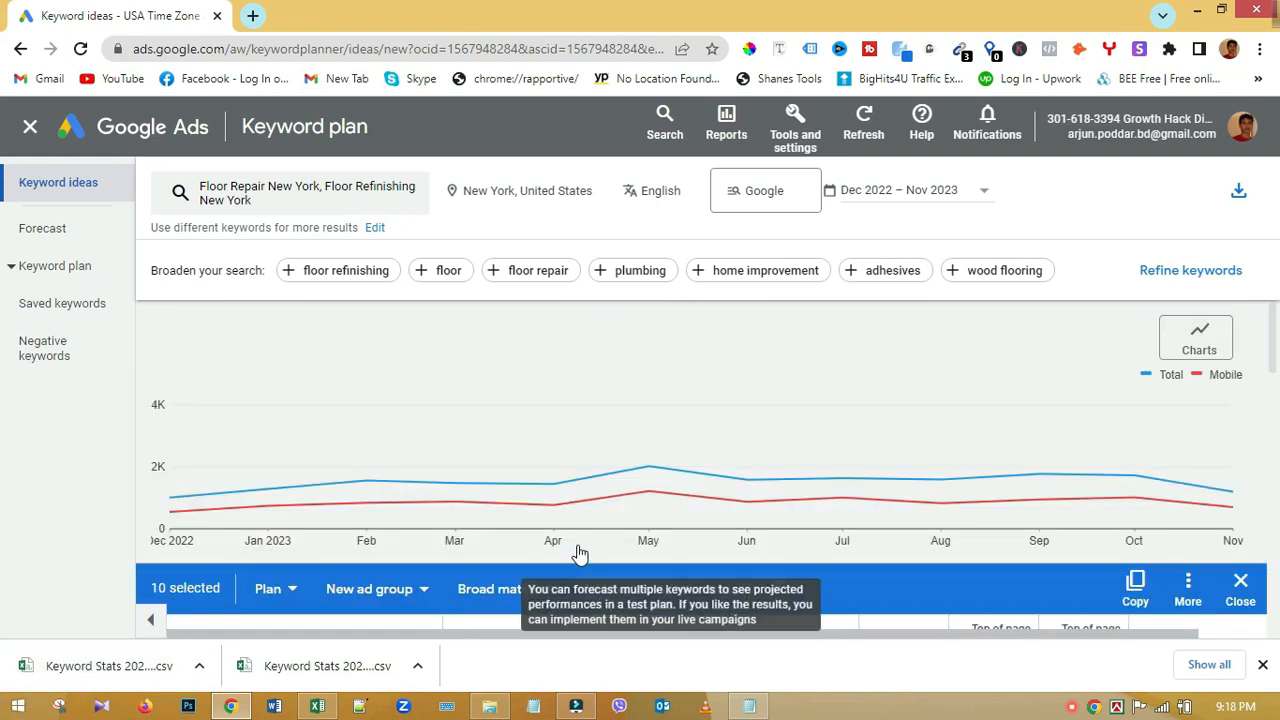
Step: Remove the 'New York' seeds, keeping 'Floor Refinishing' as a seed keyword
left_click(305, 200)
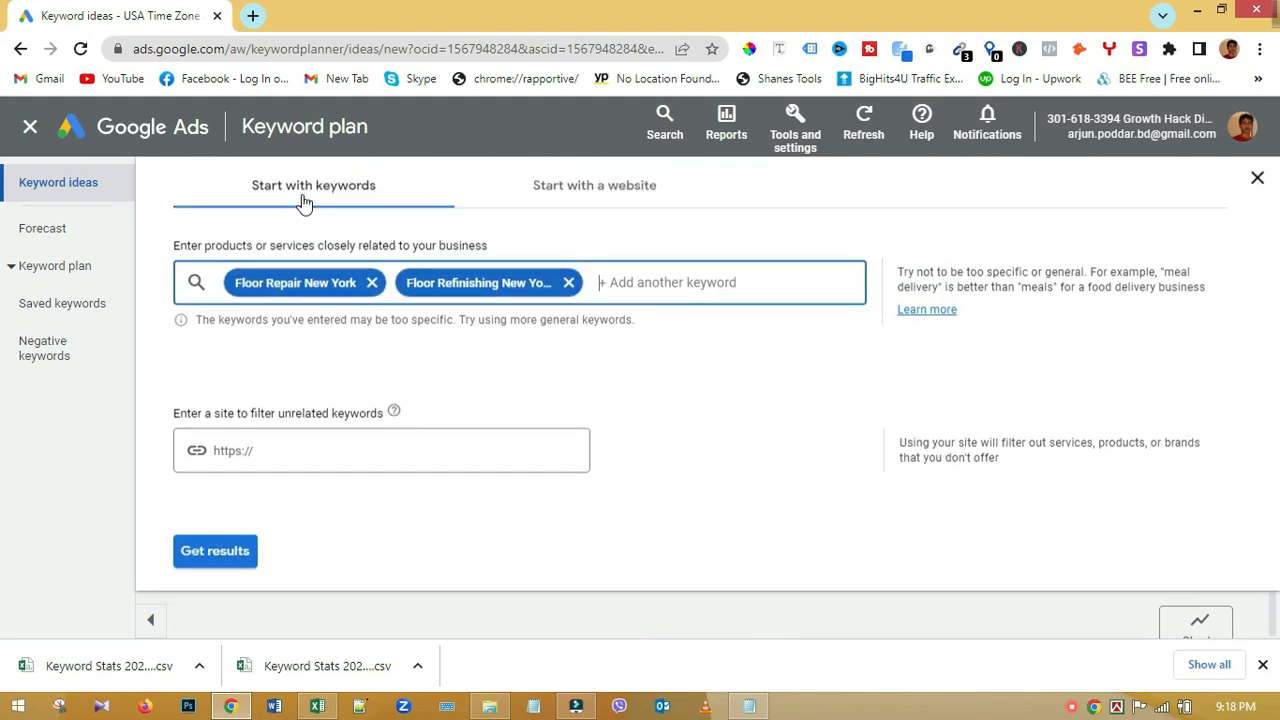
left_click(320, 283)
left_click(314, 284)
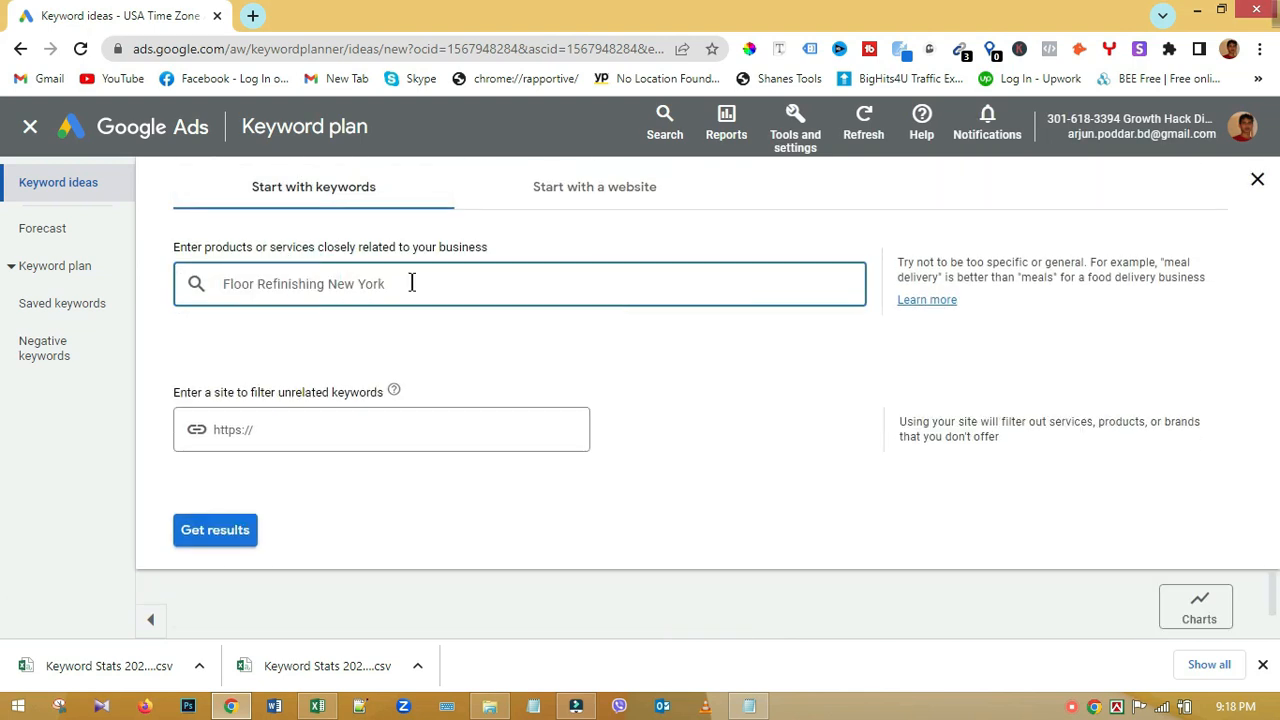
left_click_drag(415, 283, 333, 280)
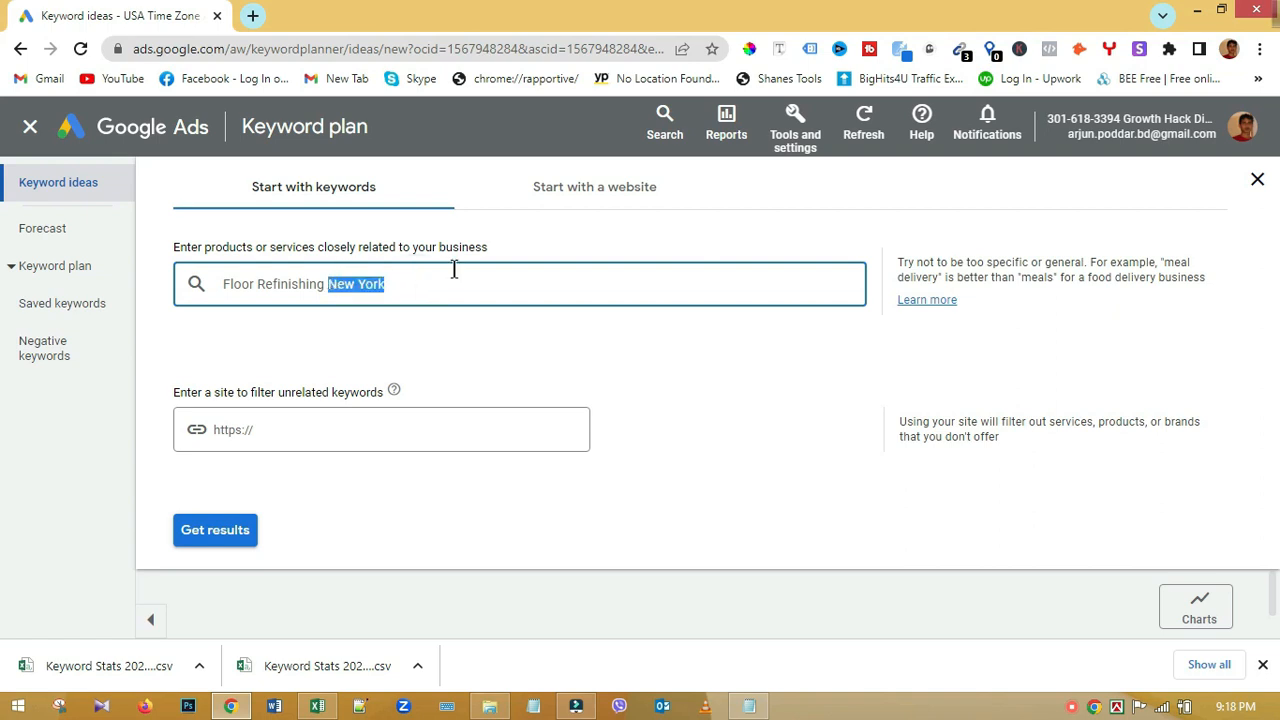
key("BackSpace")
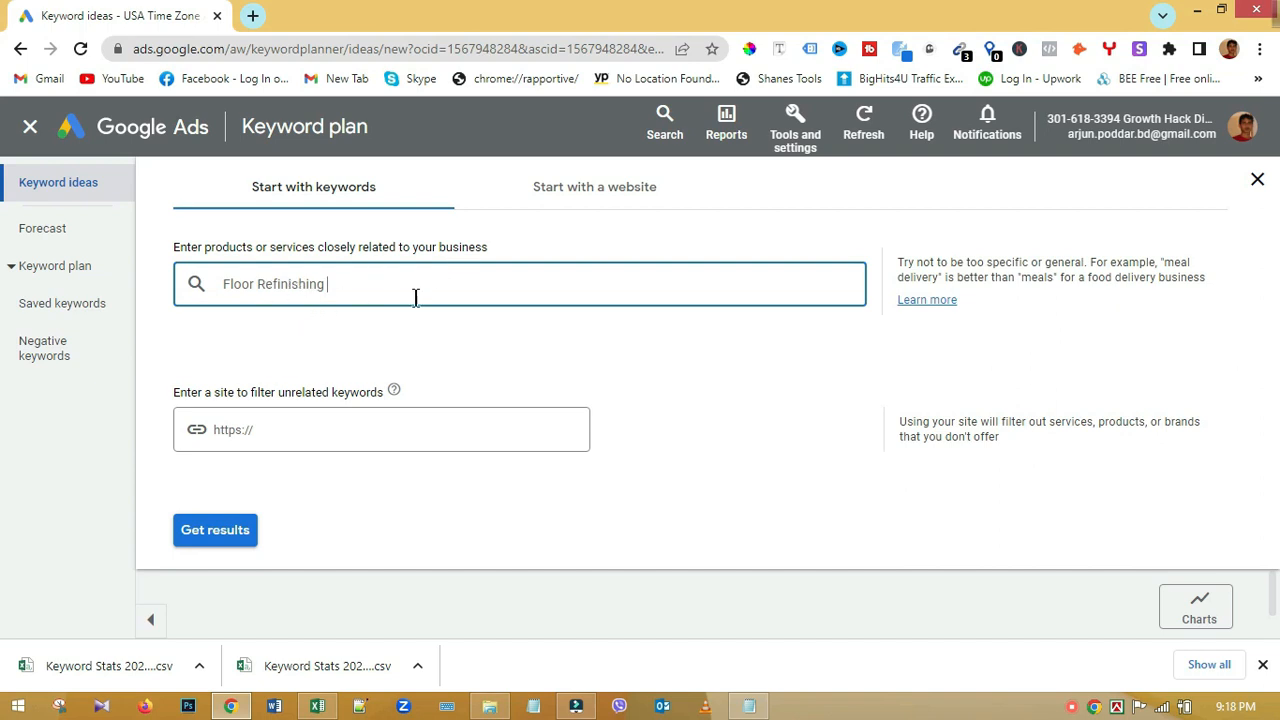
key("Return")
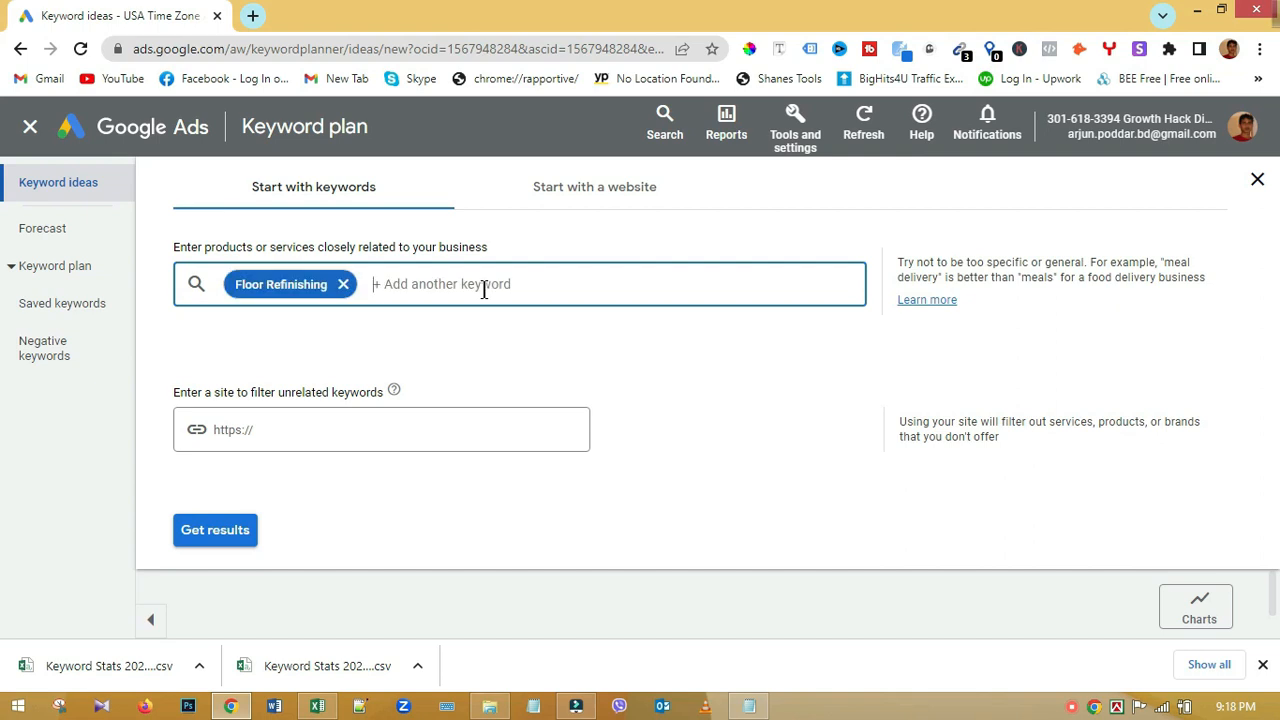
Step: Add 'floor repair' as a seed, fixing its spelling, and get the 1,871 ideas
type("flooor repair")
right_click(405, 285)
left_click(440, 293)
key("Return")
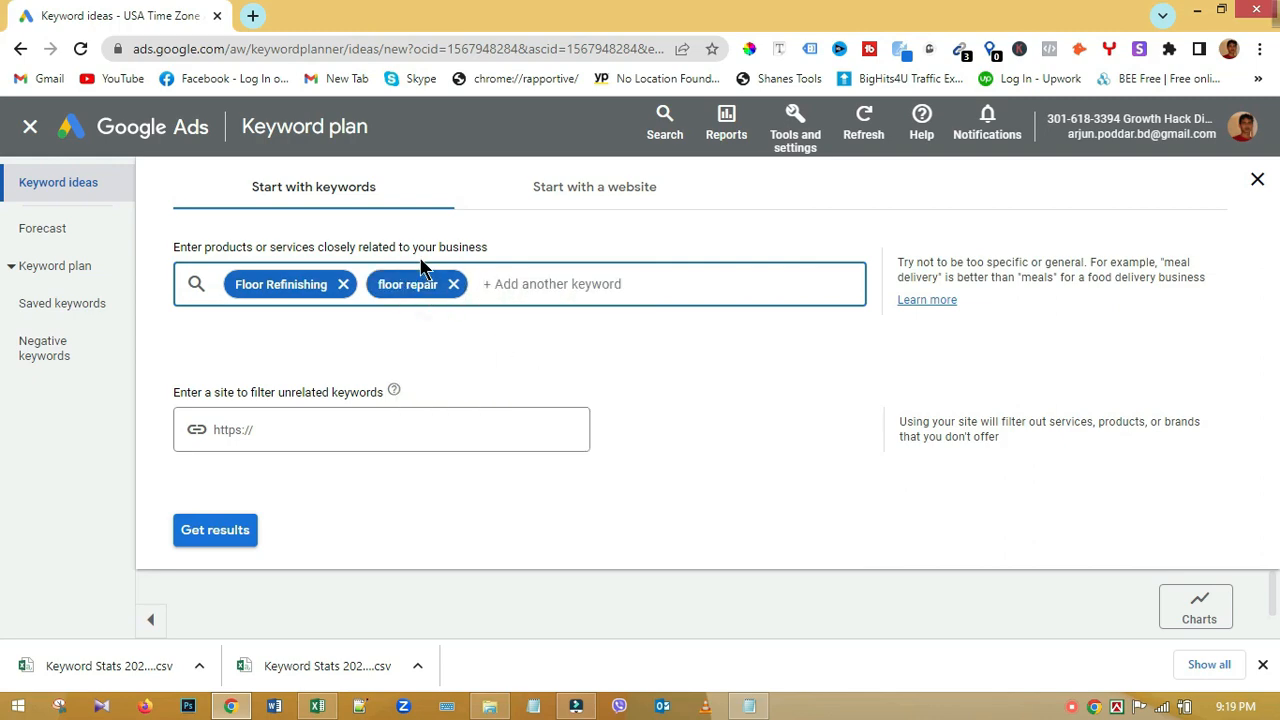
left_click(229, 533)
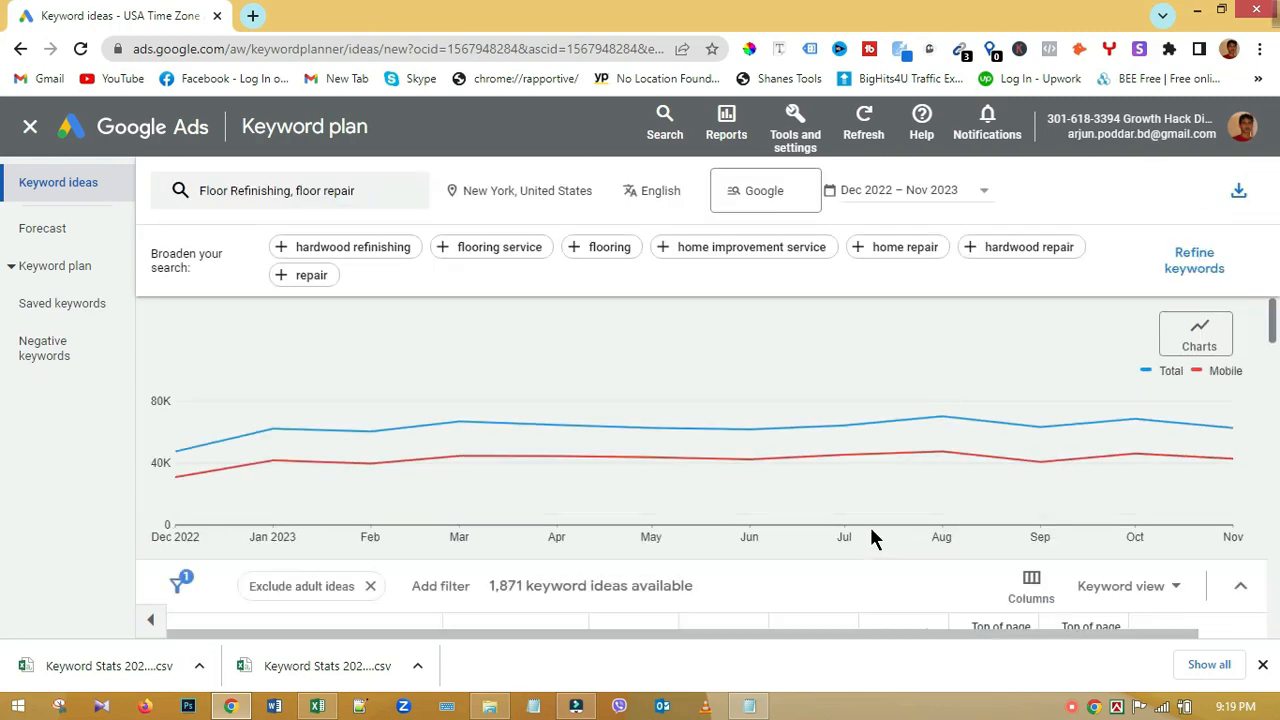
Step: Check hardwood floor refinishing near me, wood floor repair, wood floor refinishing near me, hardwood refinishing near me
scroll(620, 528, "down", 2)
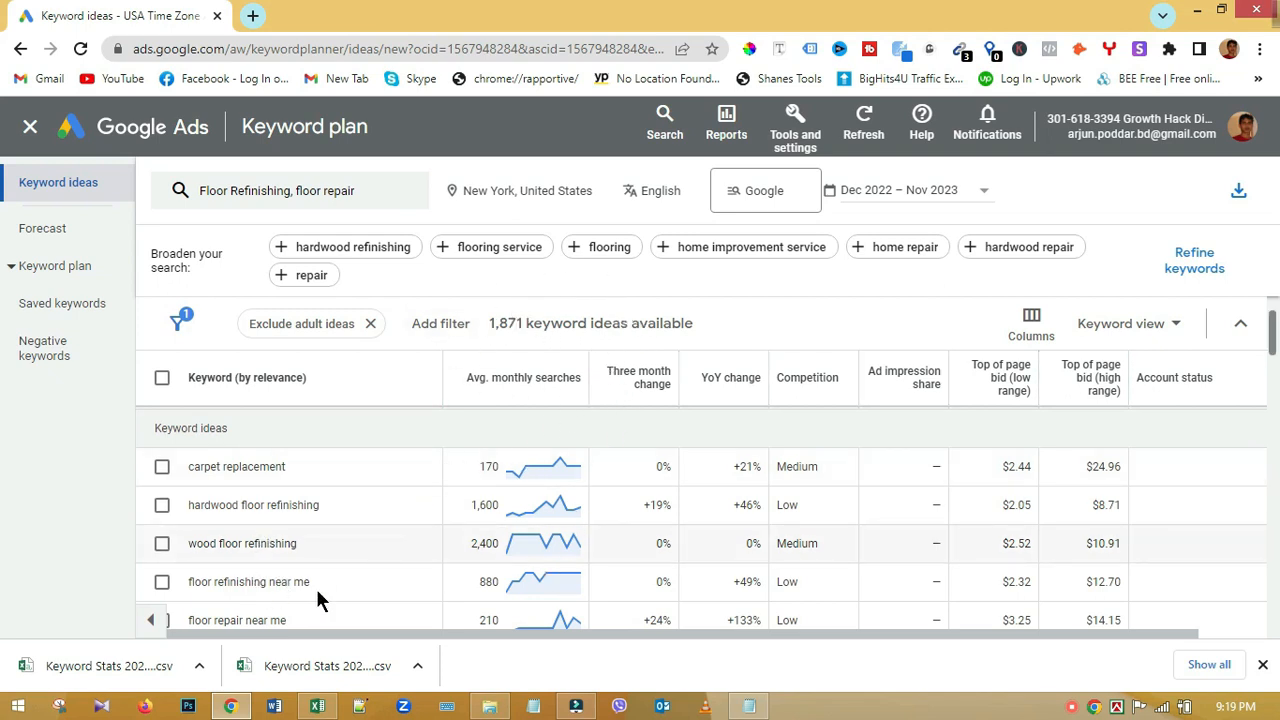
scroll(317, 590, "down", 2)
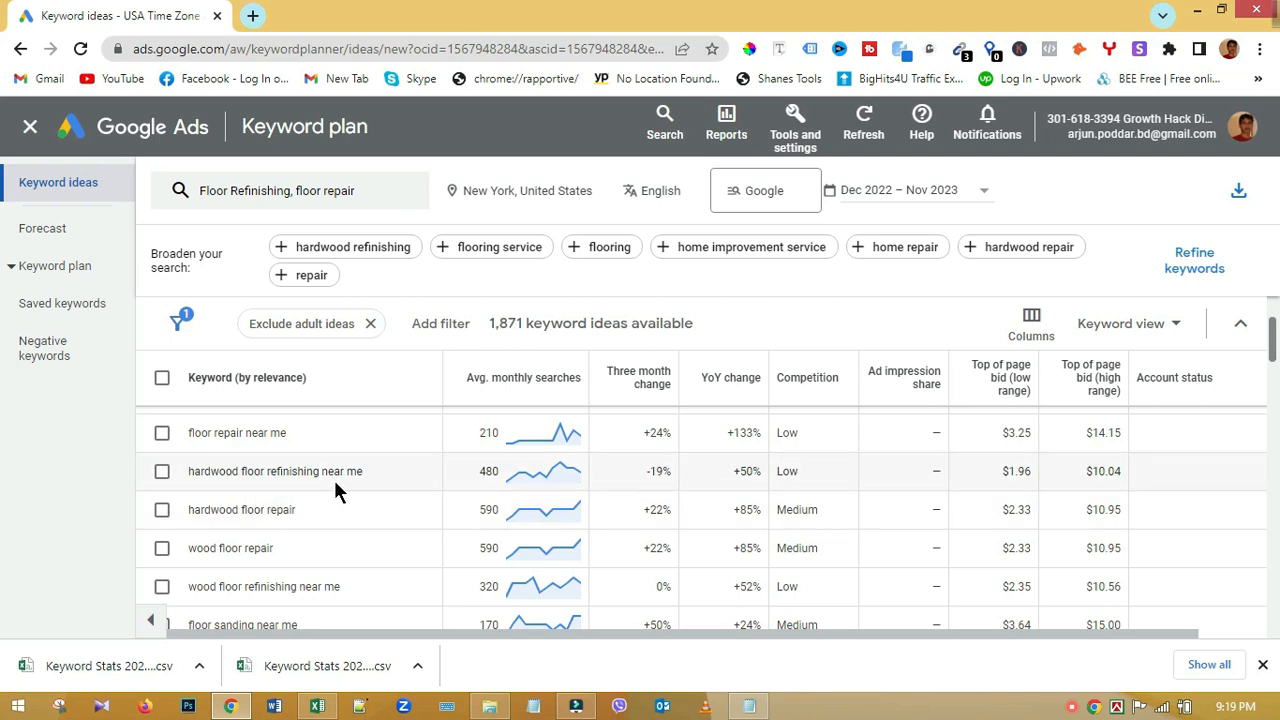
left_click(158, 476)
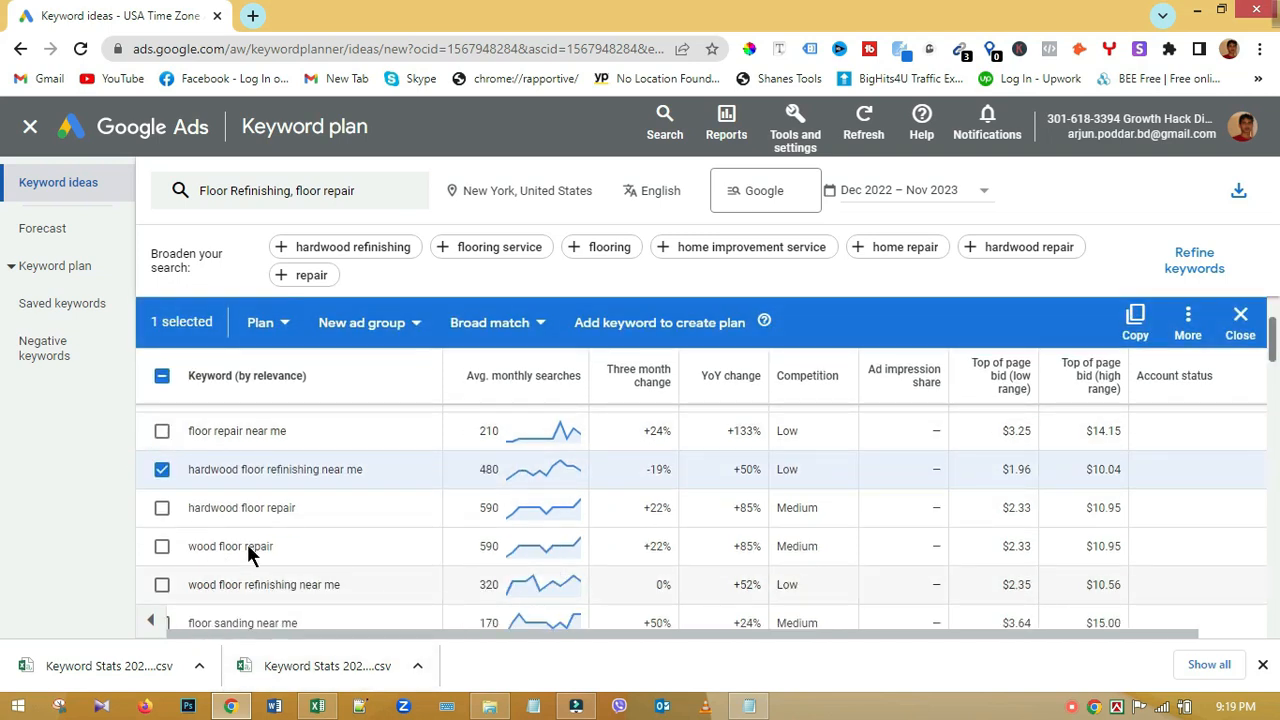
left_click(161, 548)
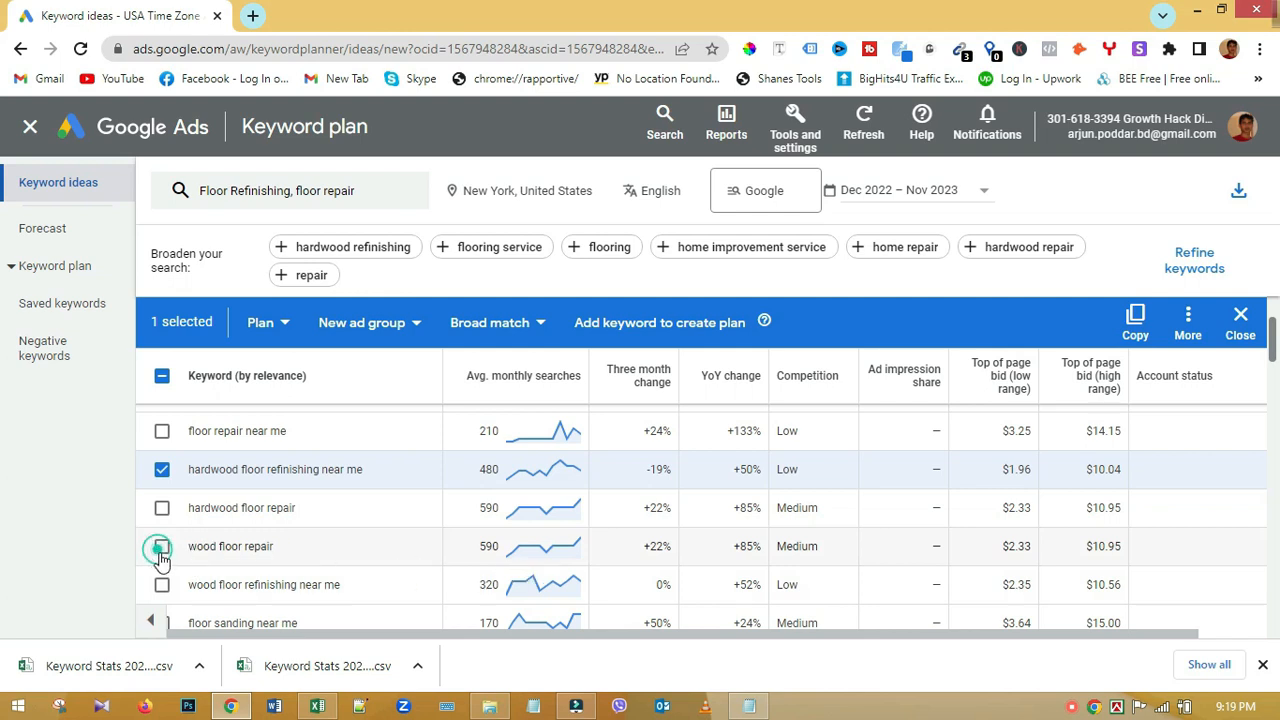
left_click(161, 584)
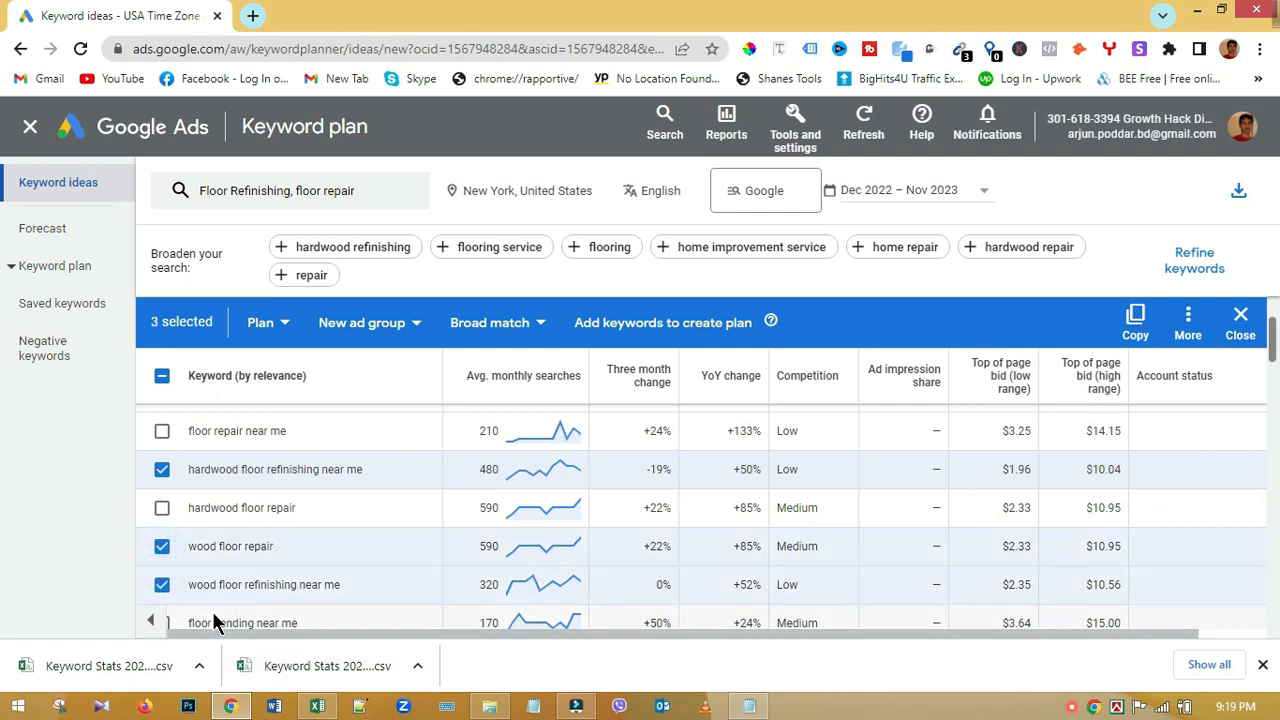
scroll(290, 585, "down", 3)
left_click(161, 572)
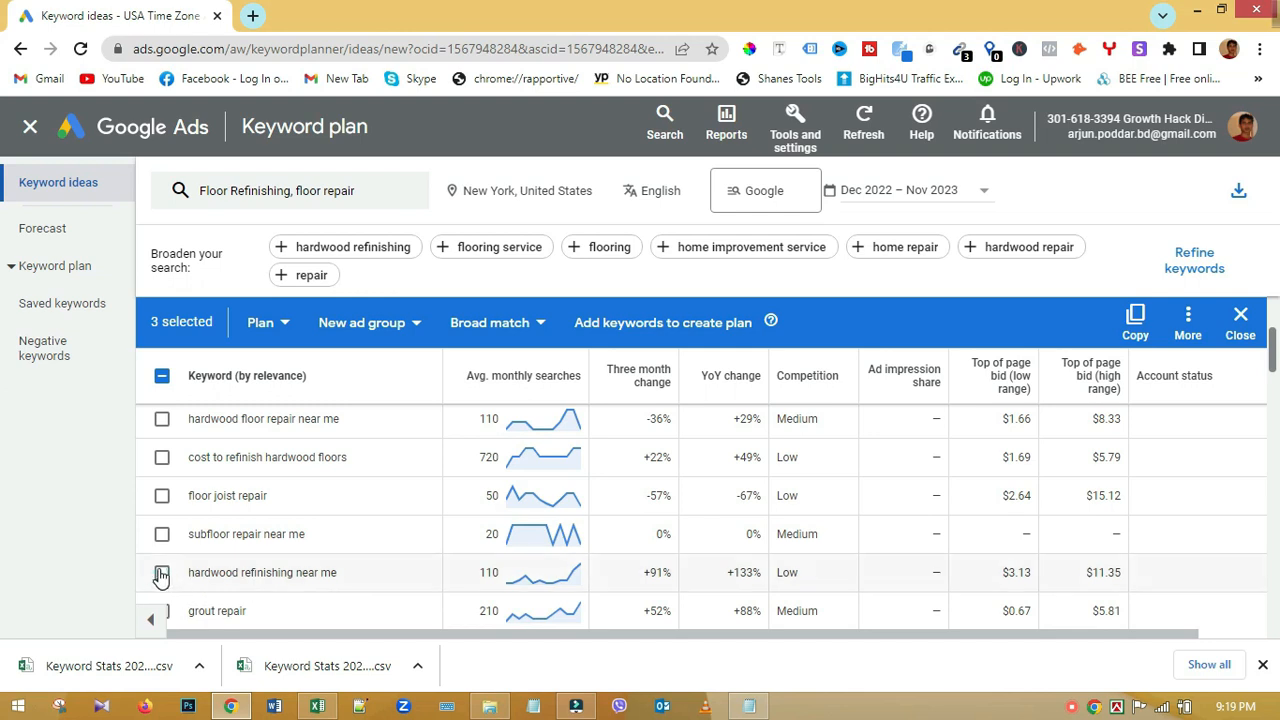
Step: Export the broader floor keyword ideas as a second .csv file
left_click(1238, 191)
left_click(1205, 241)
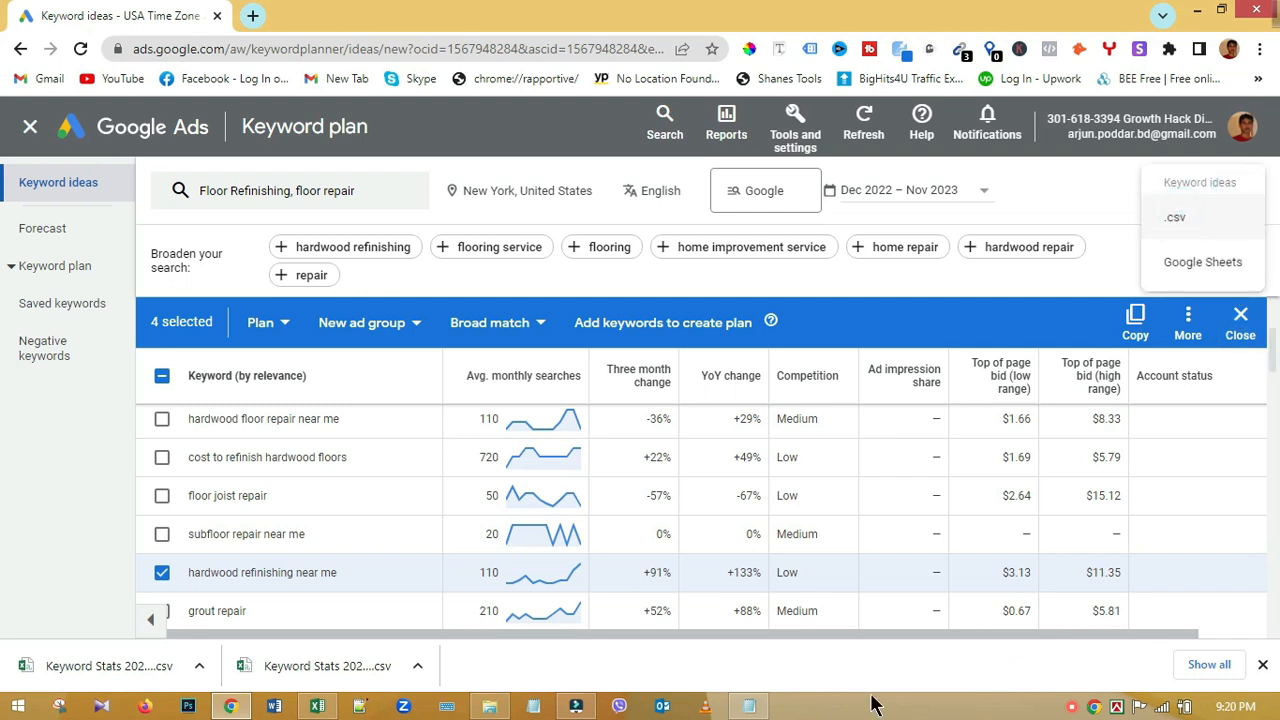